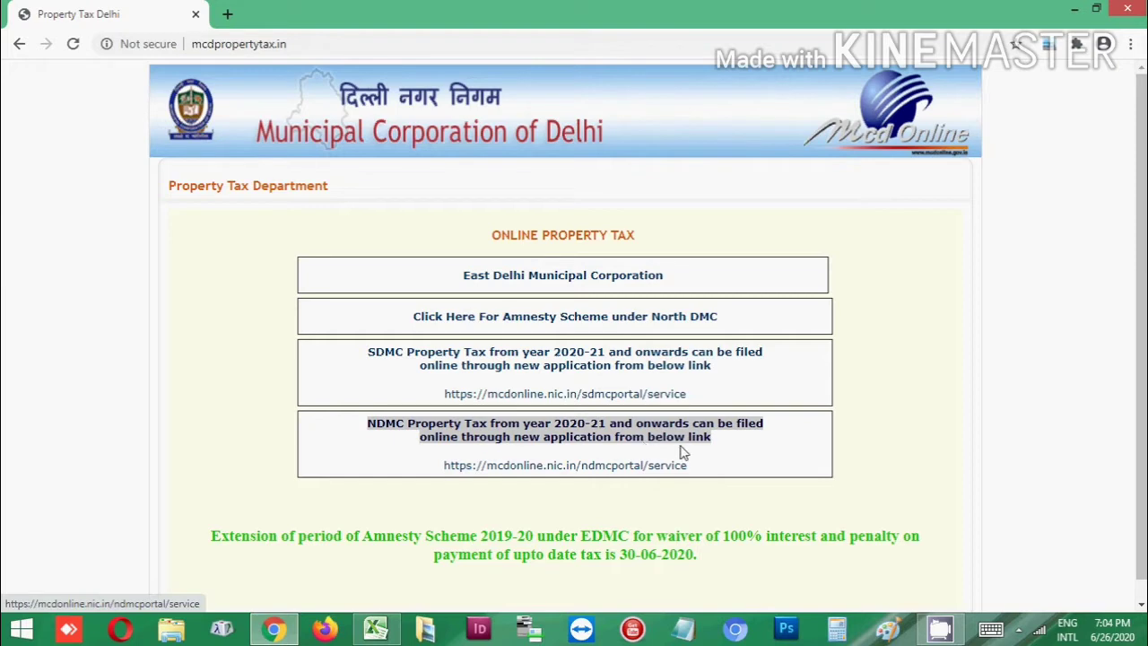
Open the East Delhi Municipal Corporation site's Property IDs (UPIC) search page
{"action": "left_click", "coordinate": [536, 281]}
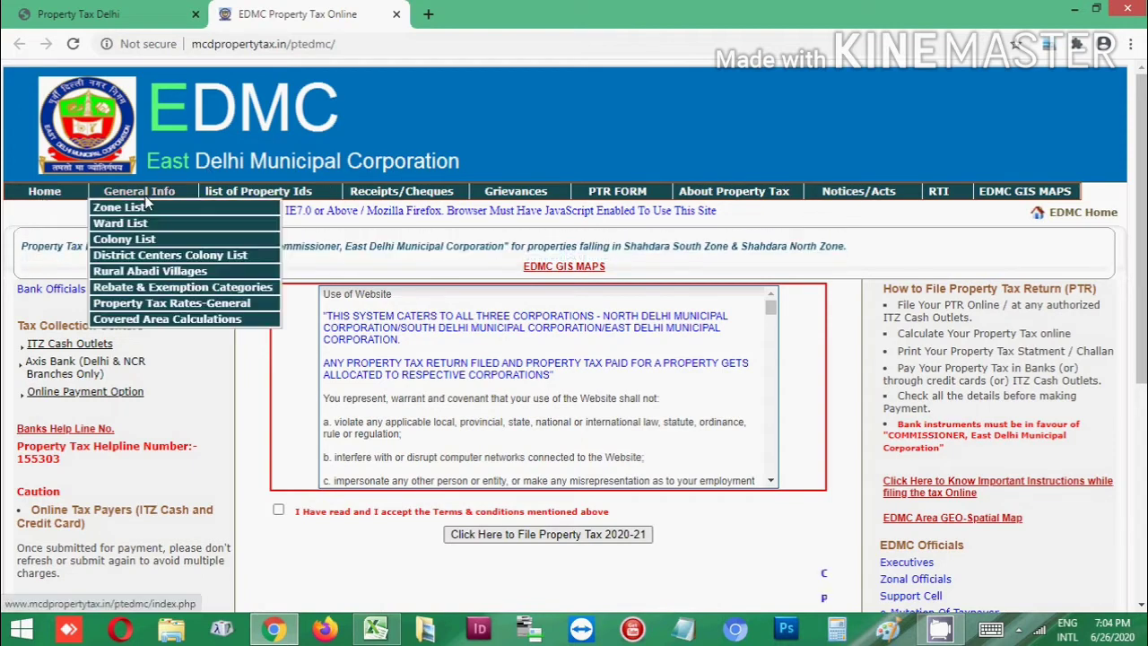
{"action": "mouse_move", "coordinate": [154, 193]}
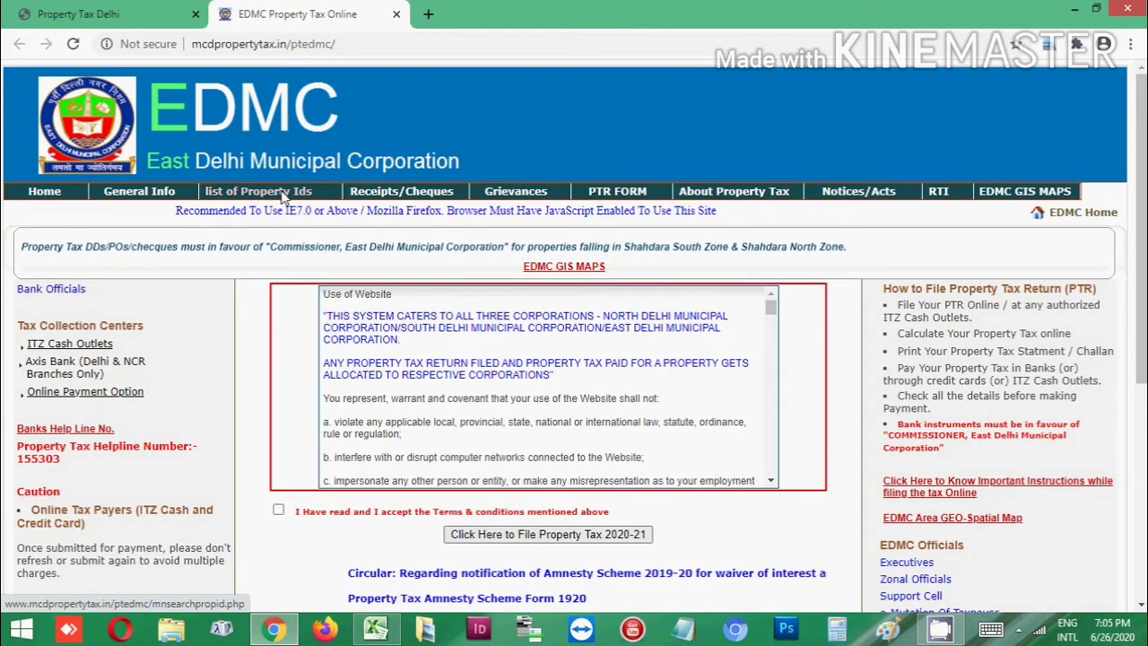
{"action": "left_click", "coordinate": [281, 193]}
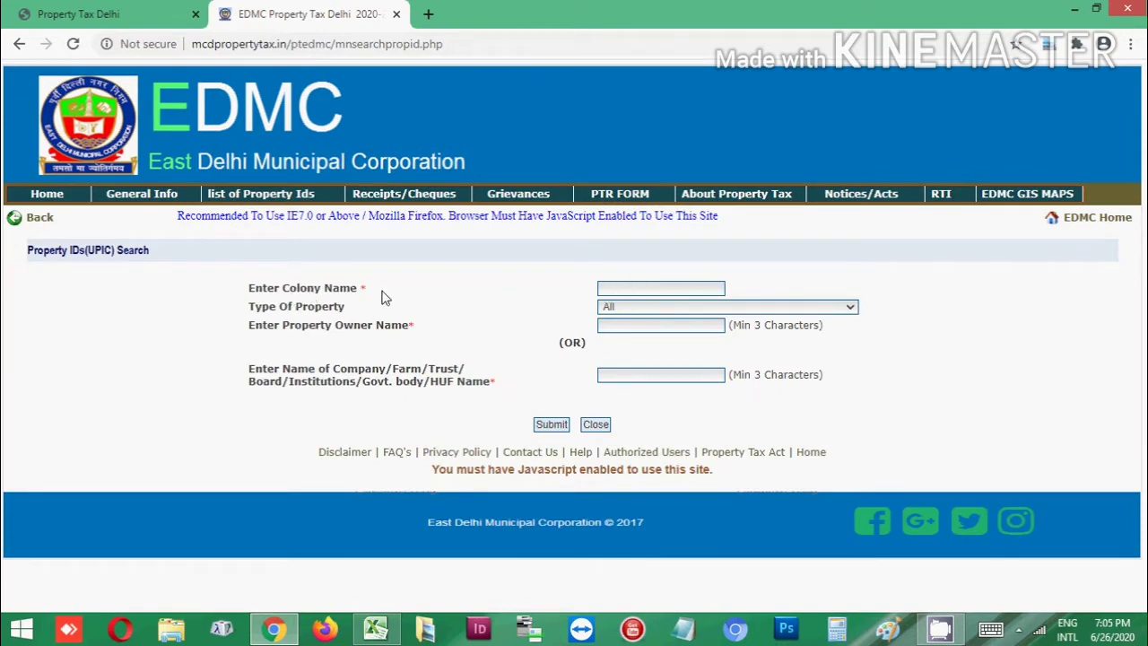
{"action": "left_click", "coordinate": [631, 309]}
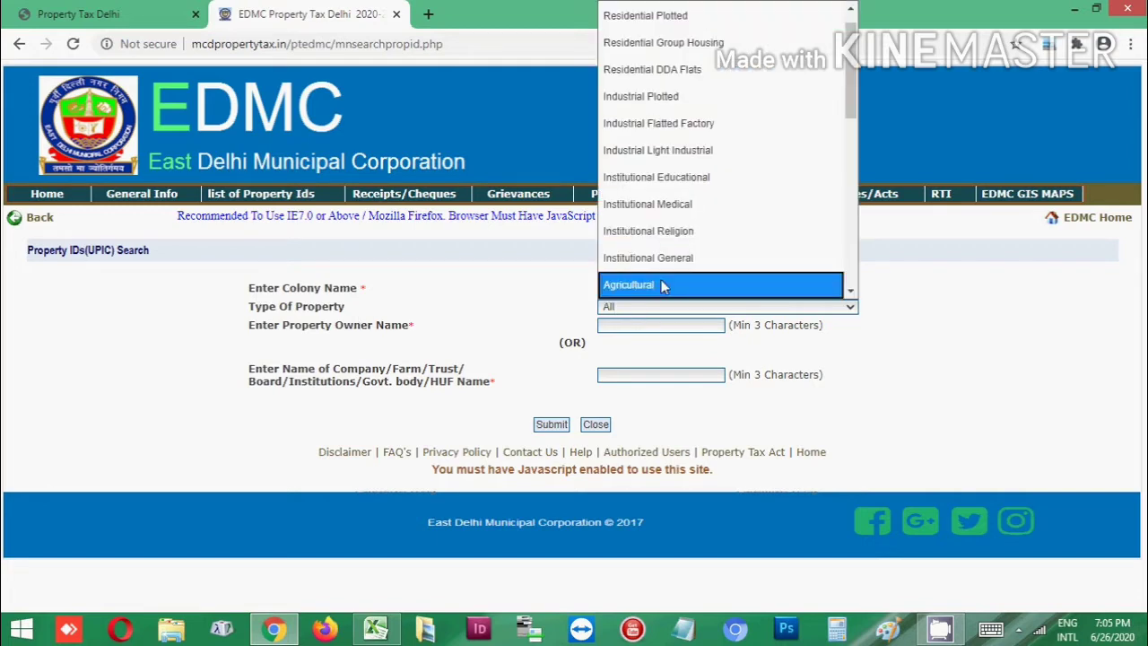
{"action": "left_click", "coordinate": [989, 320]}
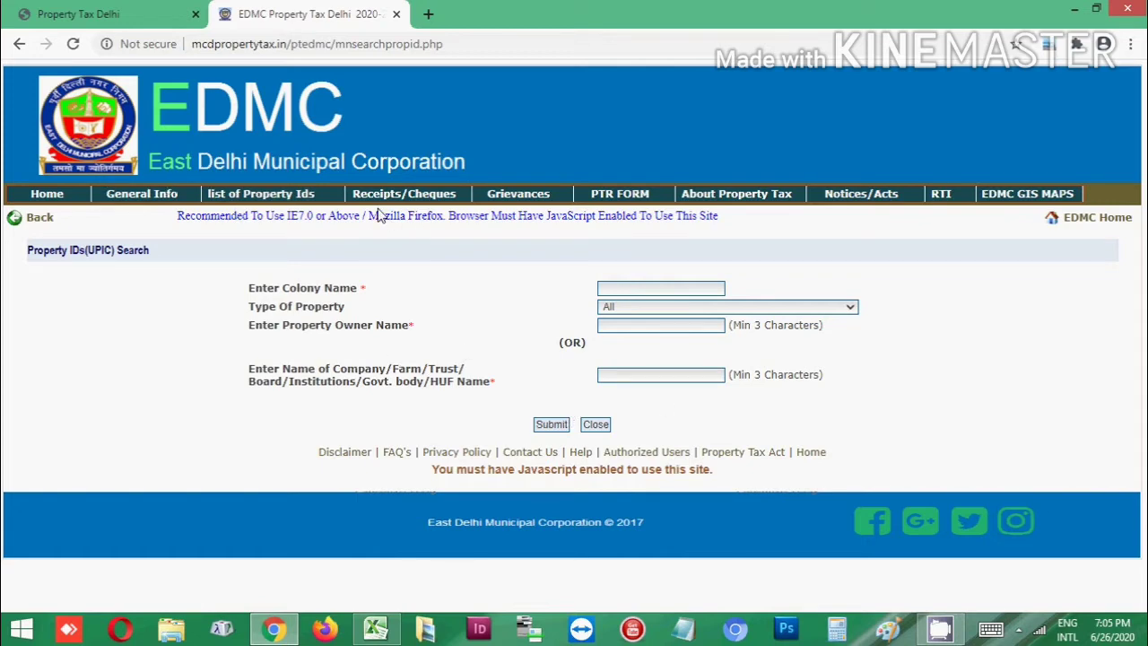
{"action": "mouse_move", "coordinate": [391, 197]}
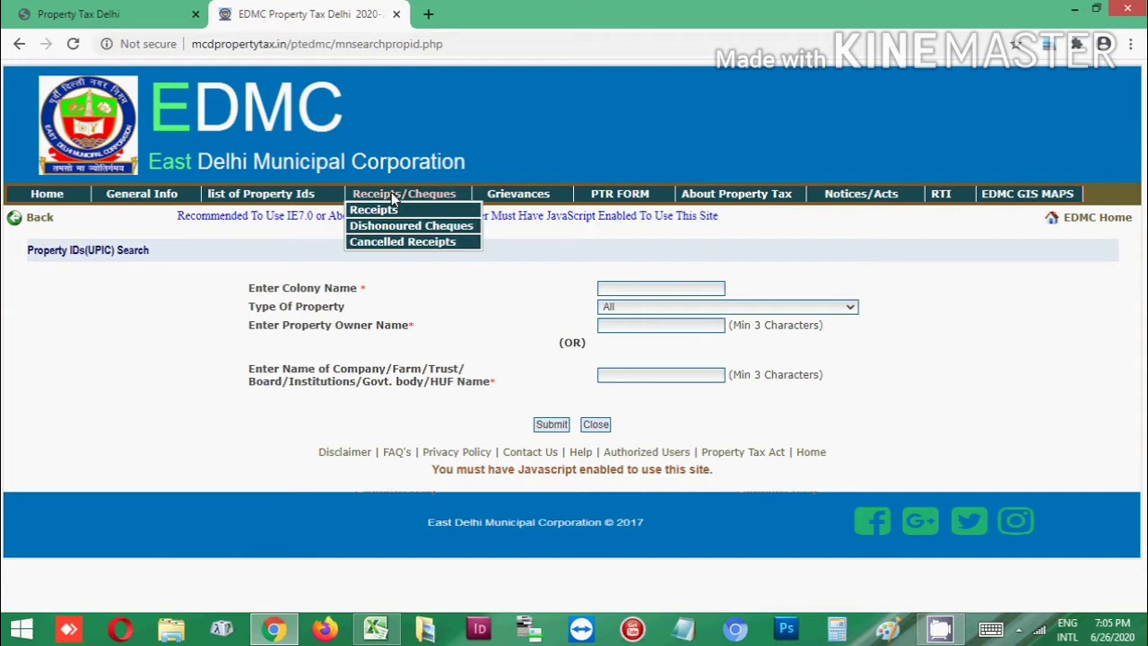
Pick financial year 2020-21 in the Property Tax Receipts search, then go back home
{"action": "left_click", "coordinate": [380, 213]}
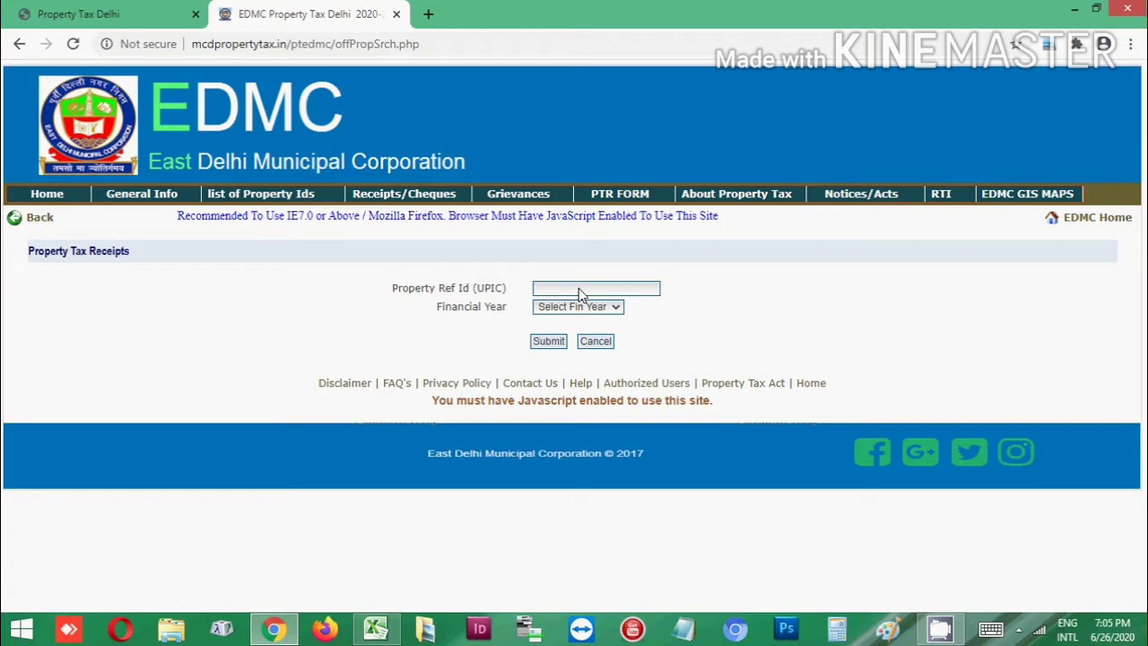
{"action": "left_click", "coordinate": [556, 307]}
{"action": "scroll", "coordinate": [619, 265], "scroll_direction": "down", "scroll_amount": 2}
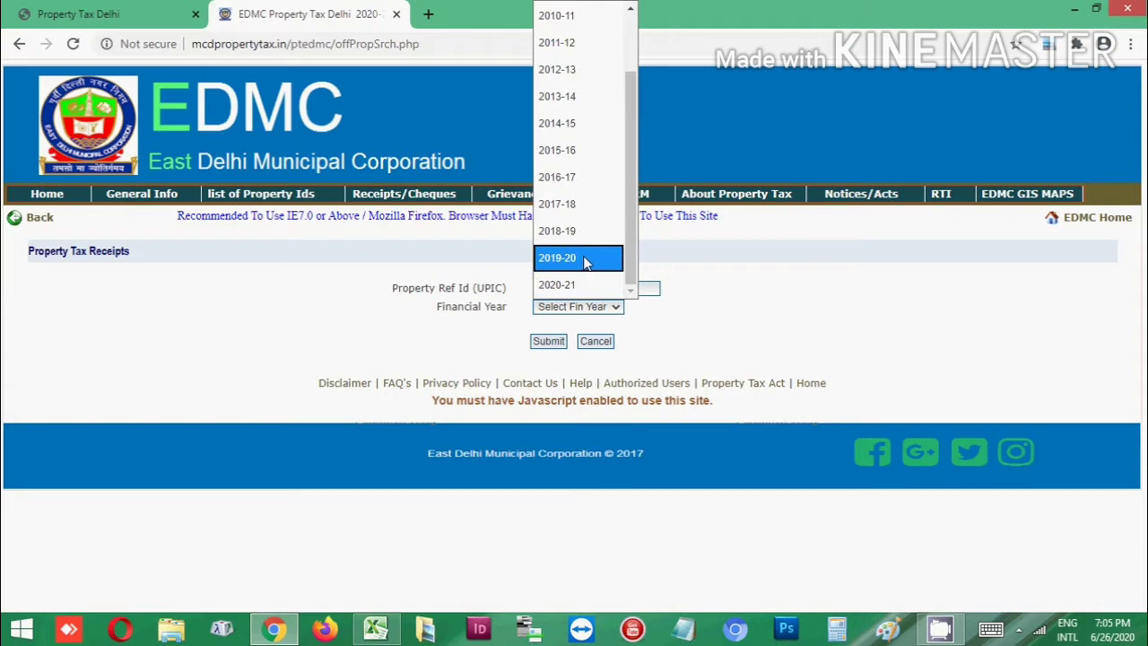
{"action": "left_click", "coordinate": [585, 289]}
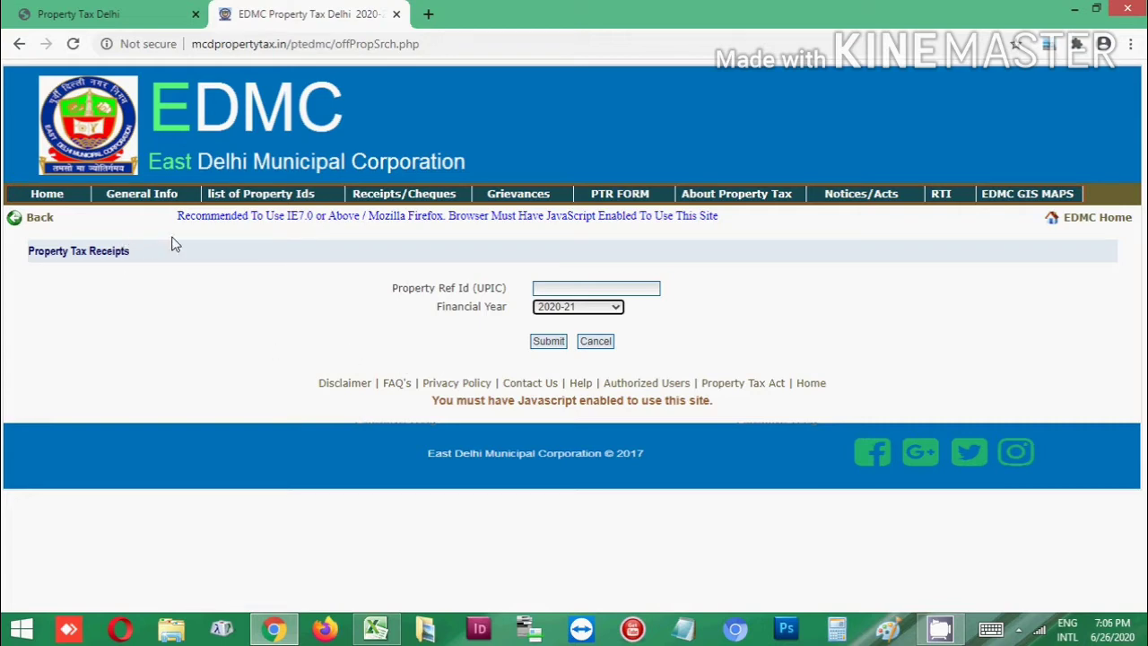
{"action": "left_click", "coordinate": [40, 195]}
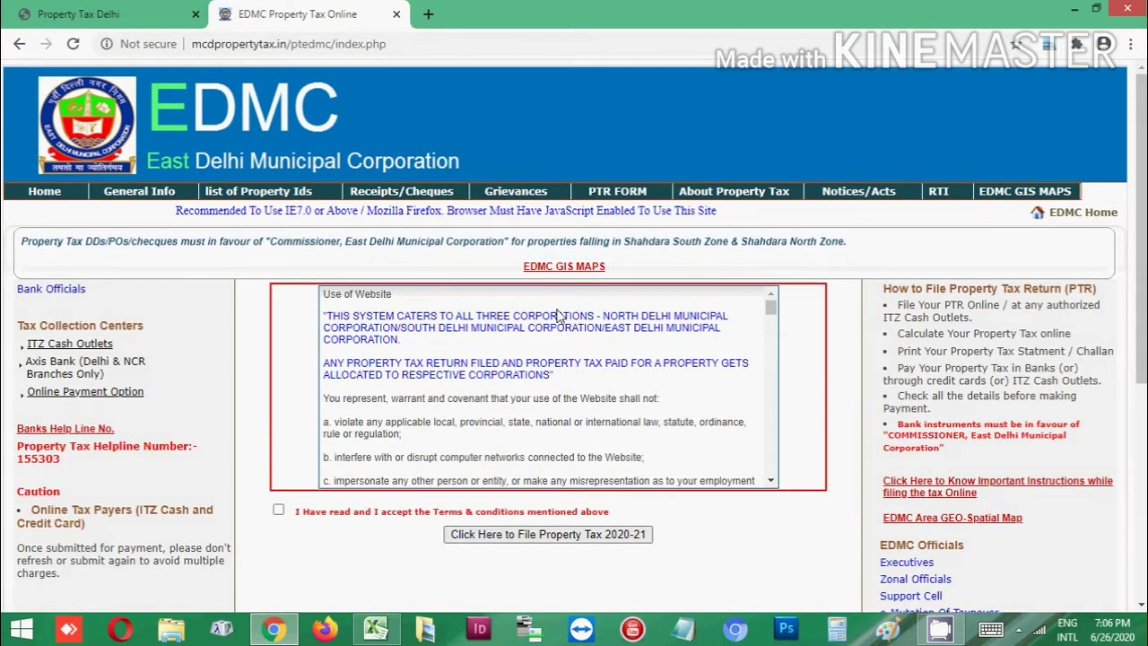
Accept the website-use terms and start filing the 2020-21 property tax return
{"action": "scroll", "coordinate": [619, 429], "scroll_direction": "down", "scroll_amount": 1}
{"action": "scroll", "coordinate": [619, 428], "scroll_direction": "down", "scroll_amount": 2}
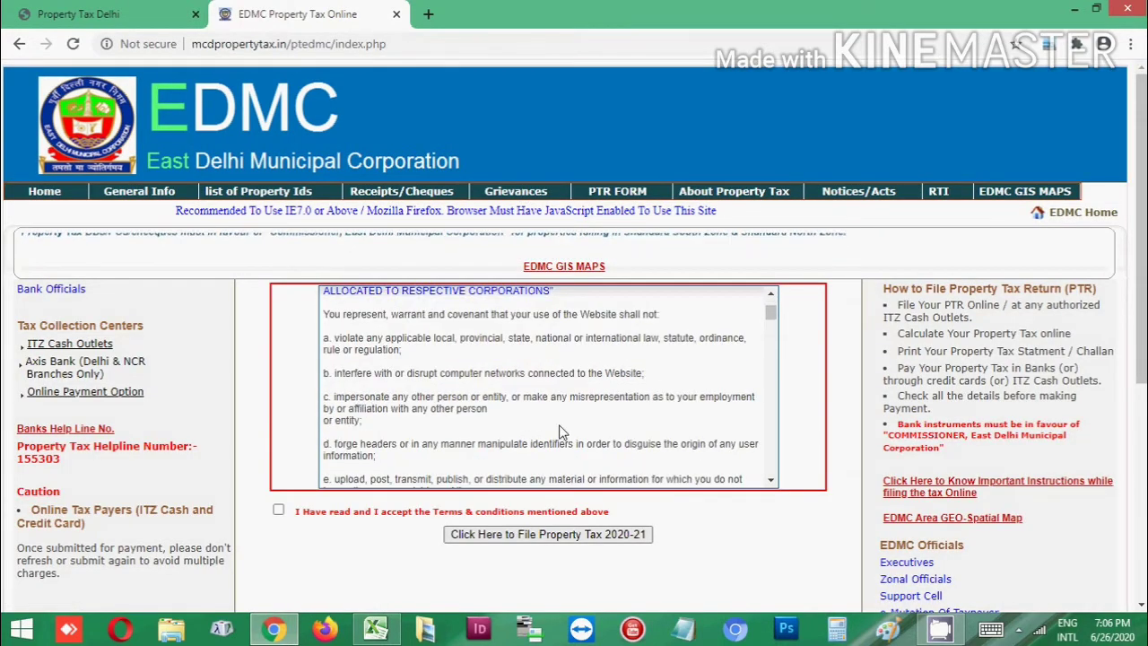
{"action": "left_click", "coordinate": [278, 512]}
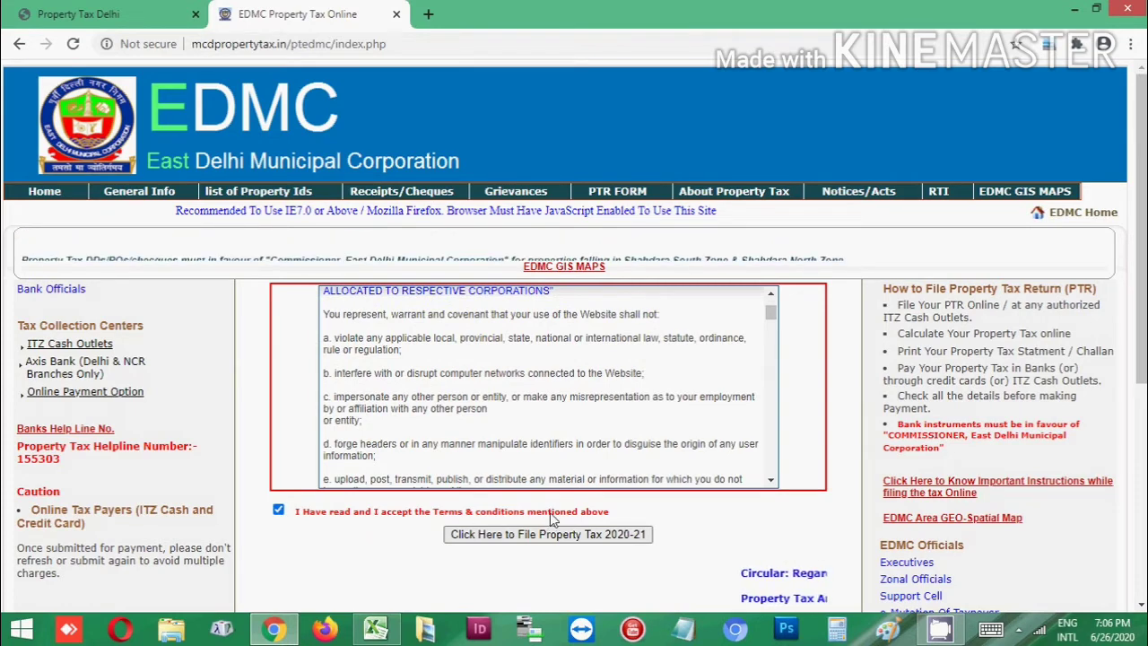
{"action": "scroll", "coordinate": [574, 493], "scroll_direction": "down", "scroll_amount": 1}
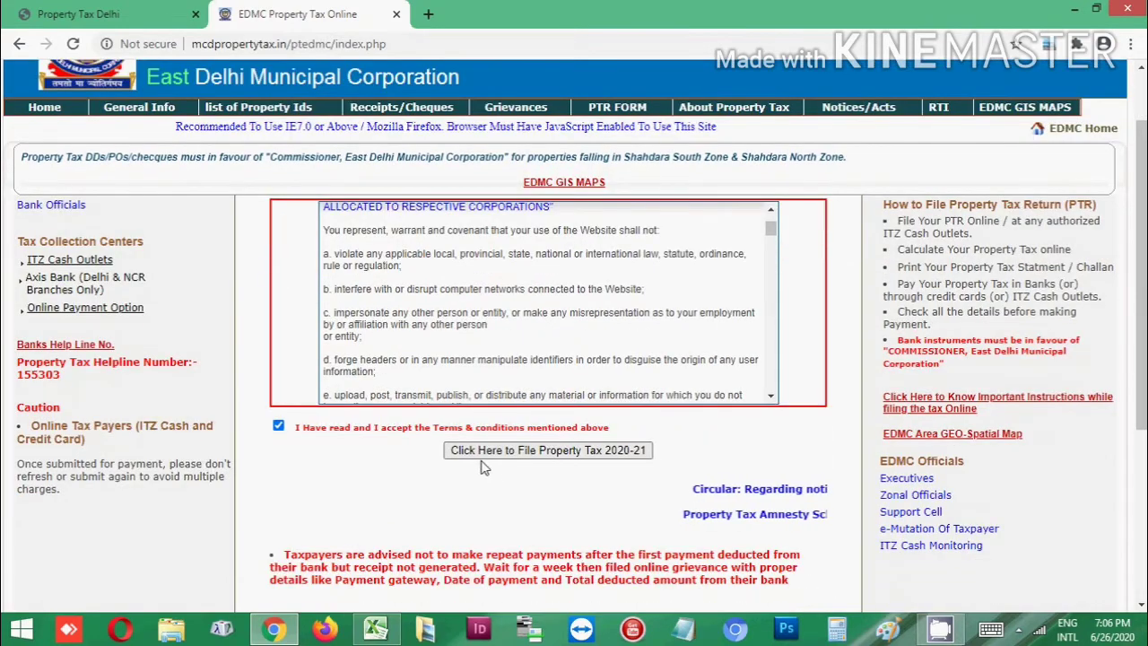
{"action": "left_click", "coordinate": [578, 451]}
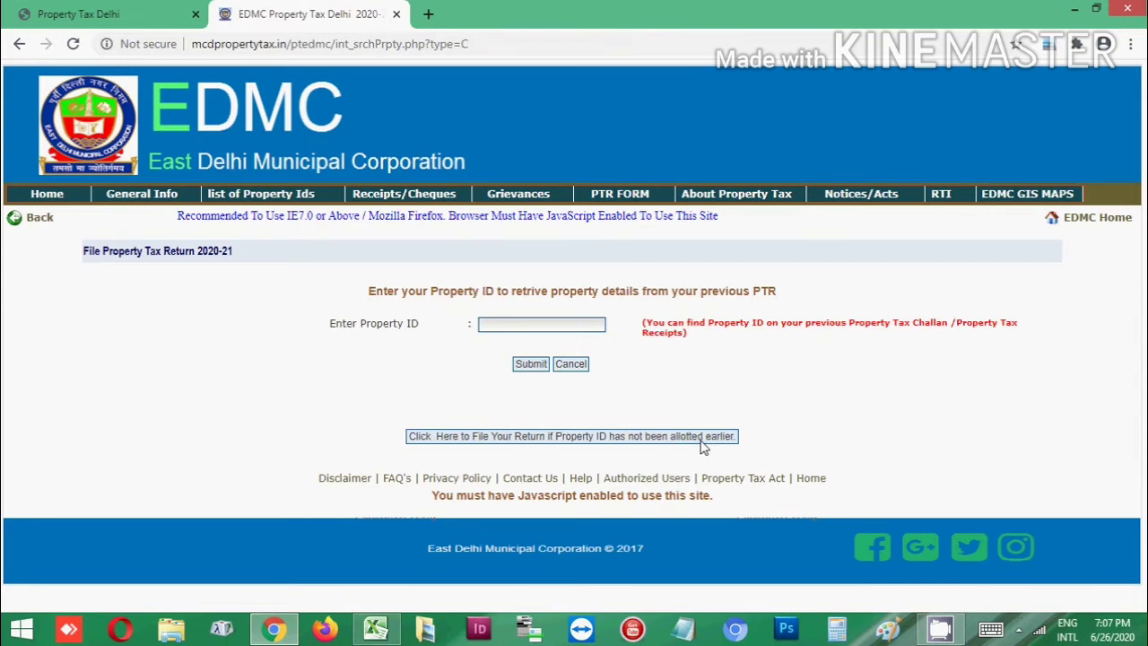
Begin a return for a property with no allotted ID, choosing Single Owner ownership
{"action": "left_click", "coordinate": [556, 440]}
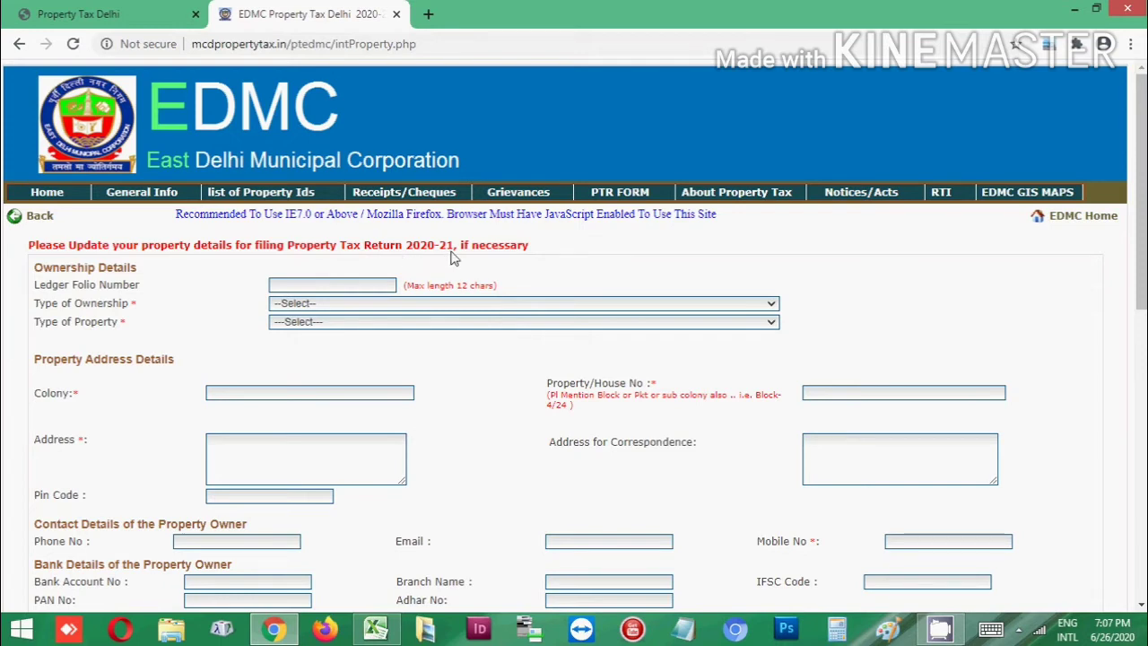
{"action": "scroll", "coordinate": [526, 251], "scroll_direction": "down", "scroll_amount": 1}
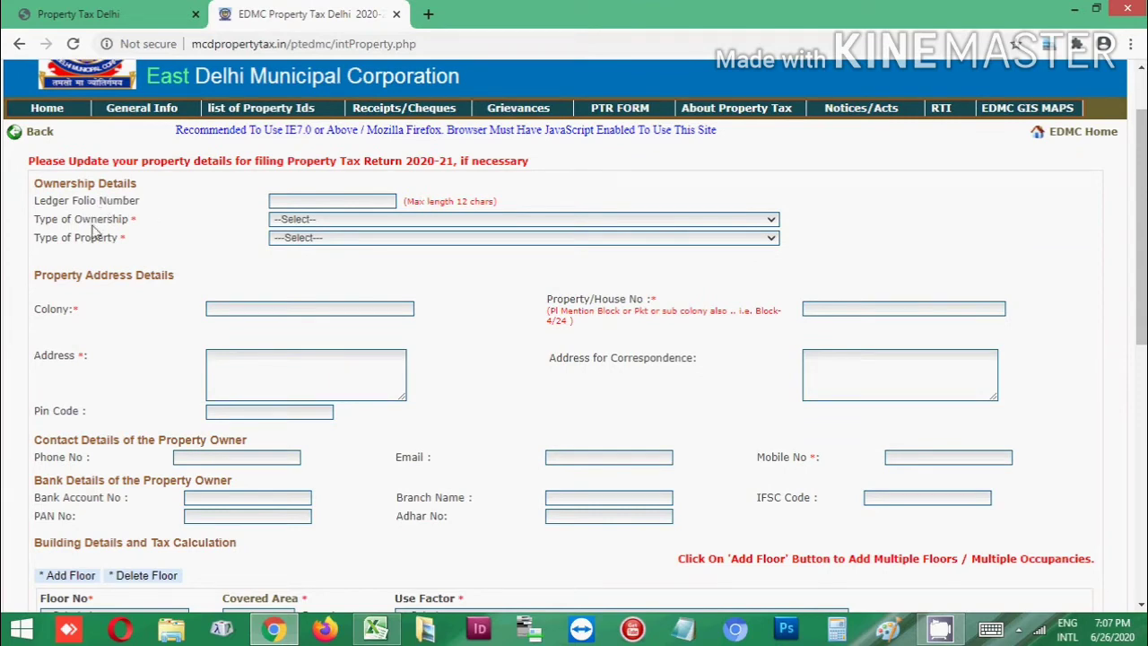
{"action": "left_click", "coordinate": [325, 224]}
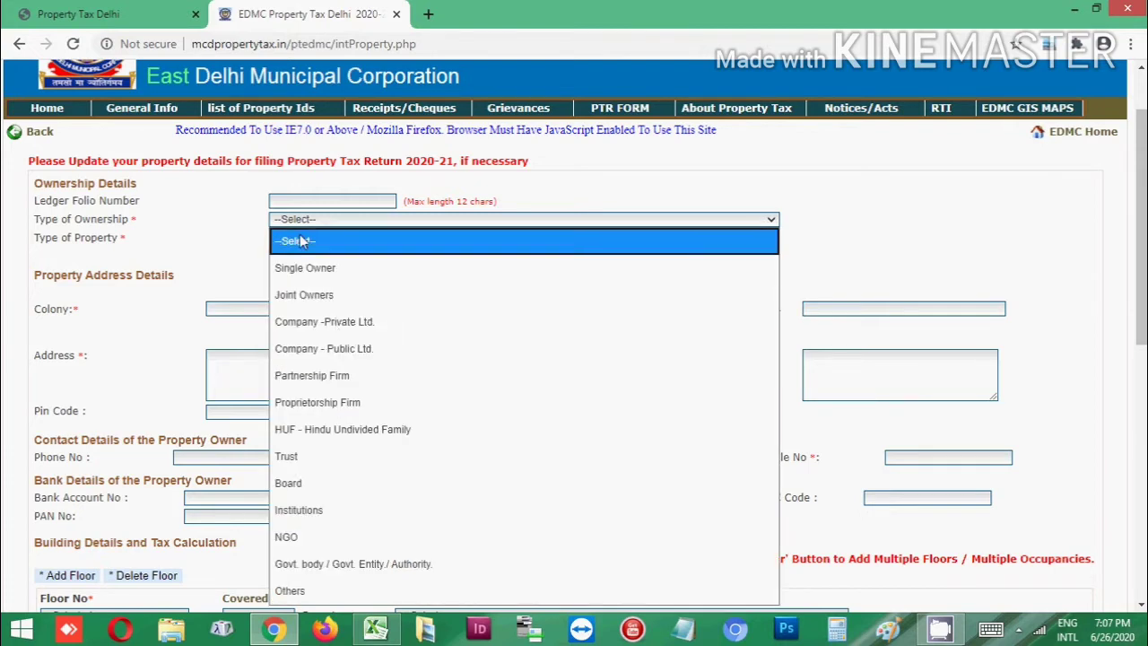
{"action": "left_click", "coordinate": [332, 271]}
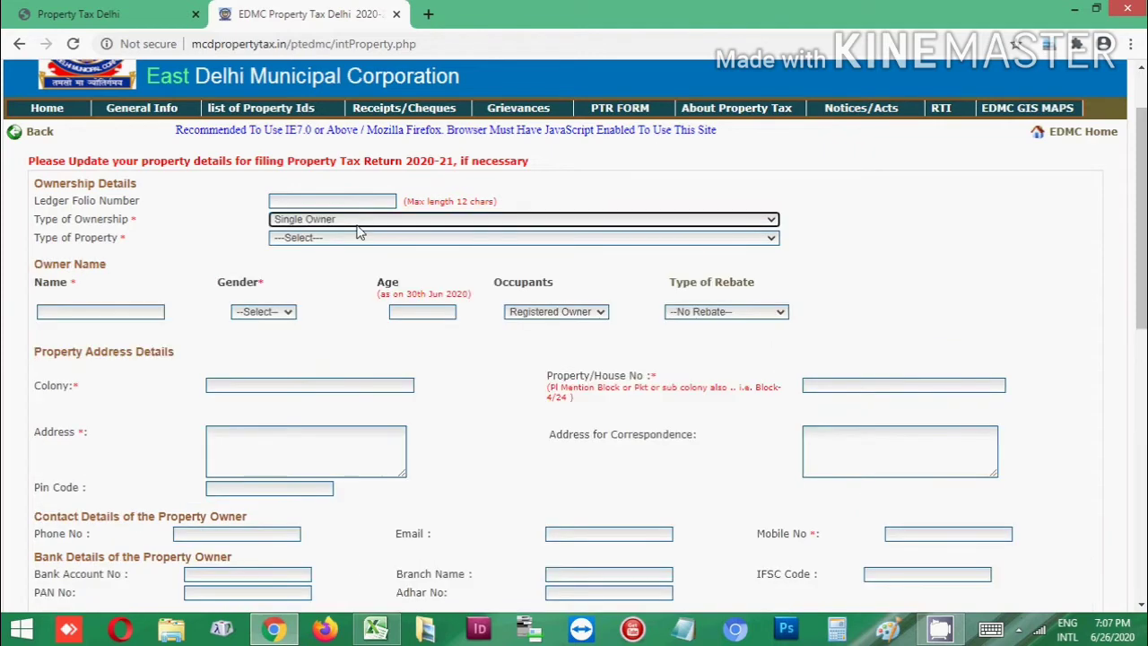
{"action": "left_click", "coordinate": [338, 239]}
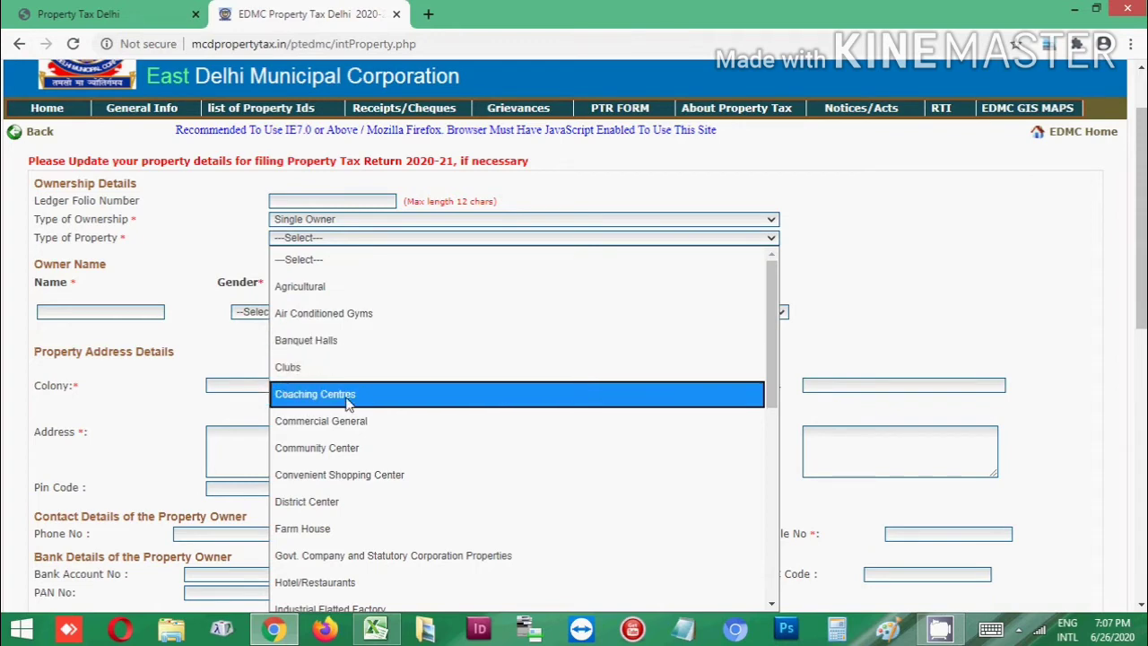
{"action": "scroll", "coordinate": [367, 395], "scroll_direction": "down", "scroll_amount": 2}
{"action": "scroll", "coordinate": [354, 388], "scroll_direction": "down", "scroll_amount": 4}
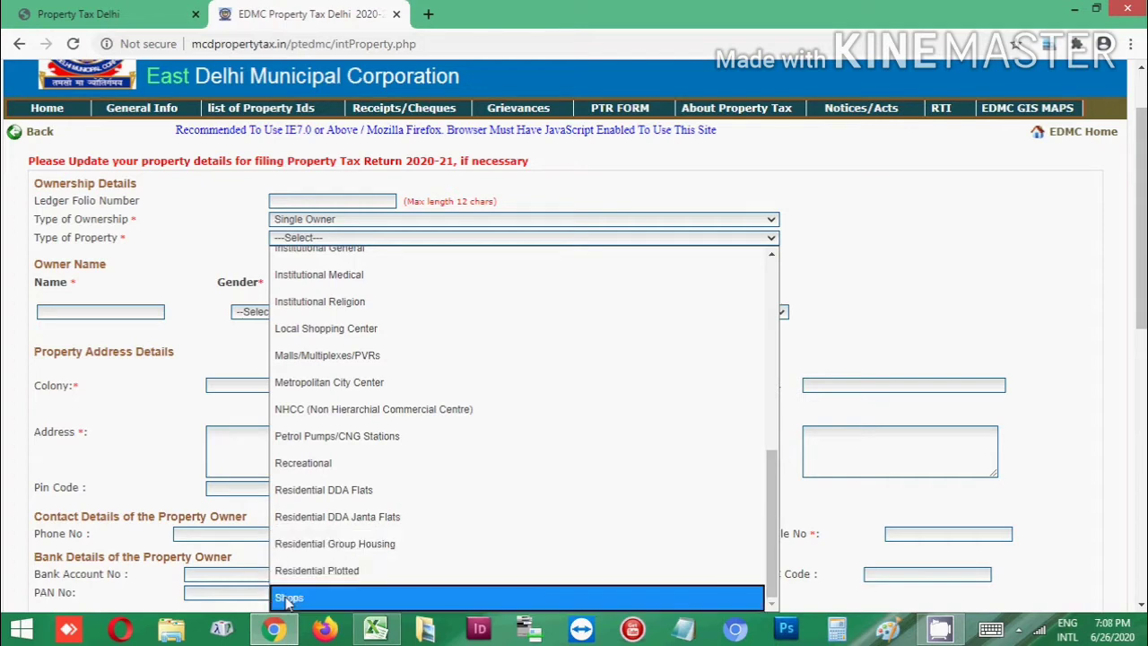
Set the property type to Residential Plotted and mark it as a Builder Floor
{"action": "left_click", "coordinate": [334, 577]}
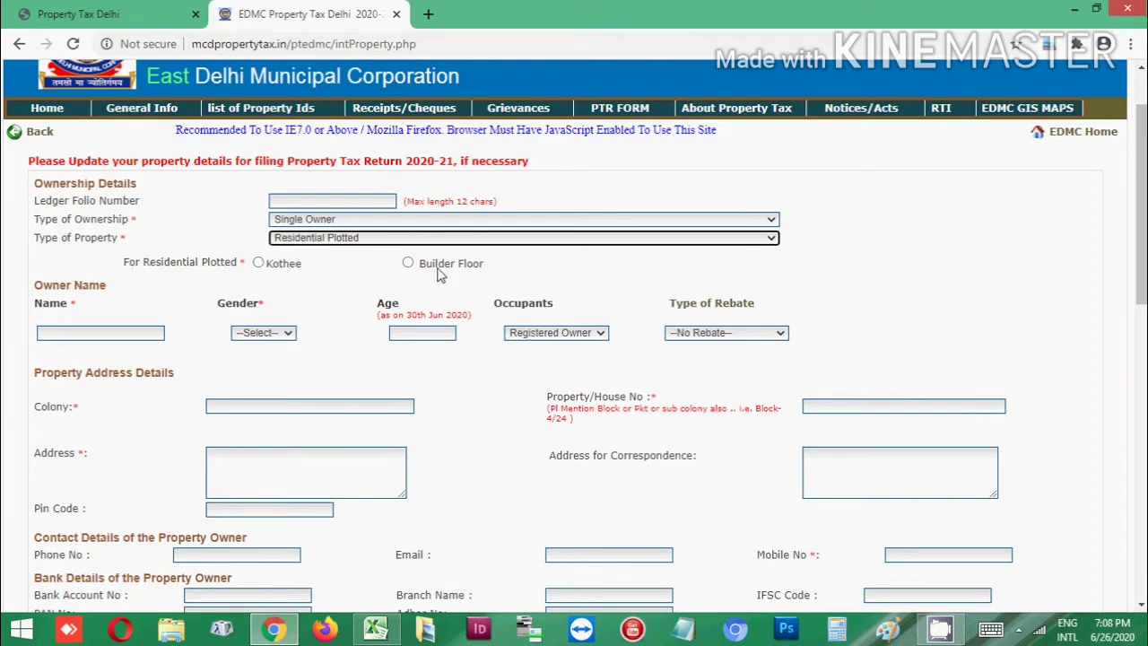
{"action": "left_click", "coordinate": [408, 262]}
{"action": "scroll", "coordinate": [489, 225], "scroll_direction": "down", "scroll_amount": 1}
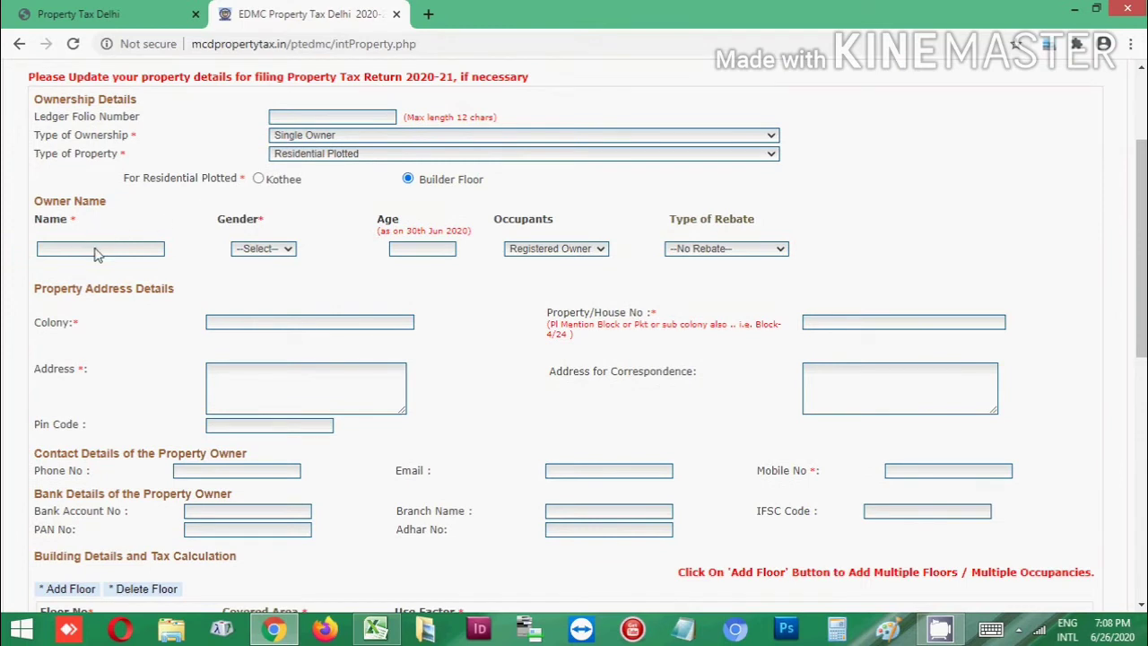
Leave gender unset, occupants as Registered Owner, and rebate as No Rebate
{"action": "left_click", "coordinate": [270, 252]}
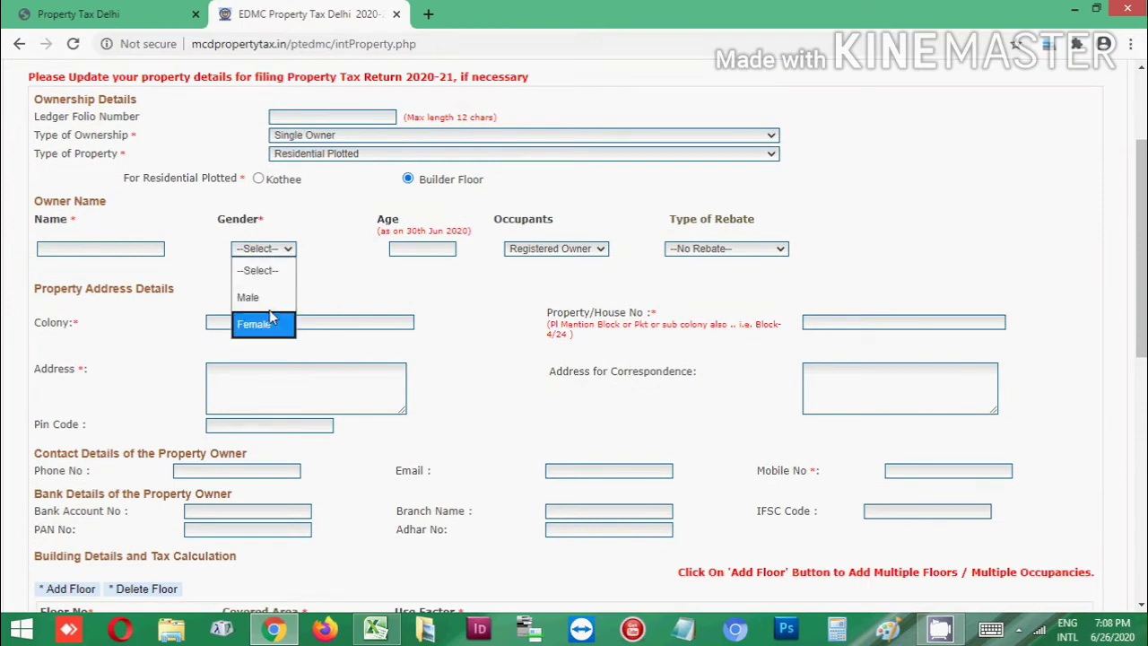
{"action": "left_click", "coordinate": [266, 273]}
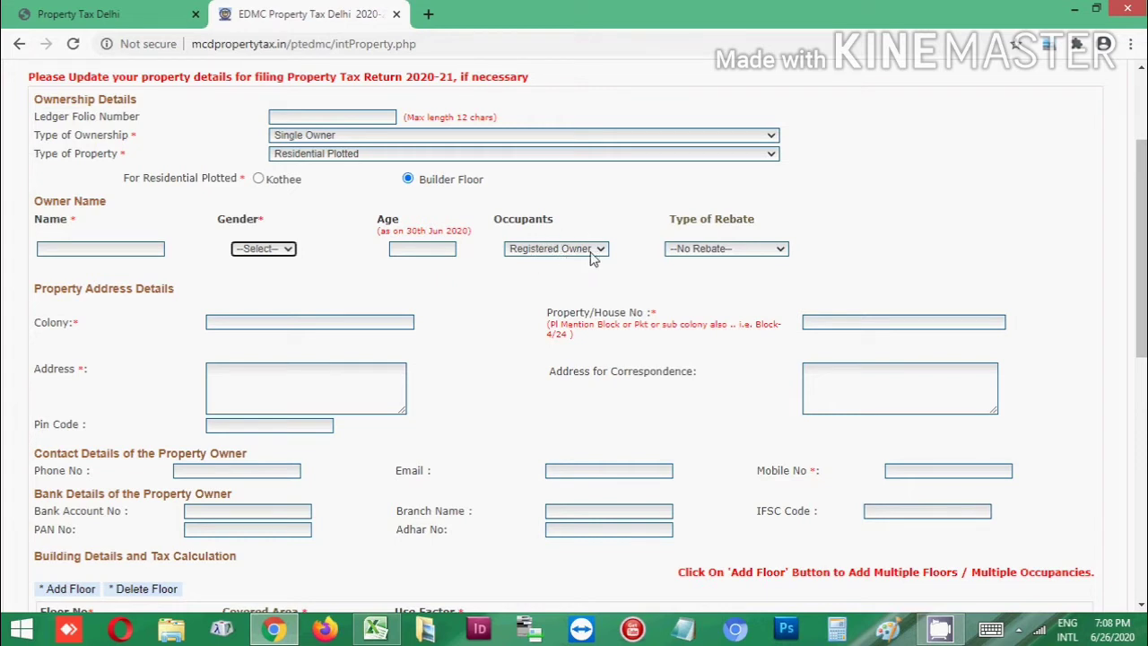
{"action": "left_click", "coordinate": [594, 251]}
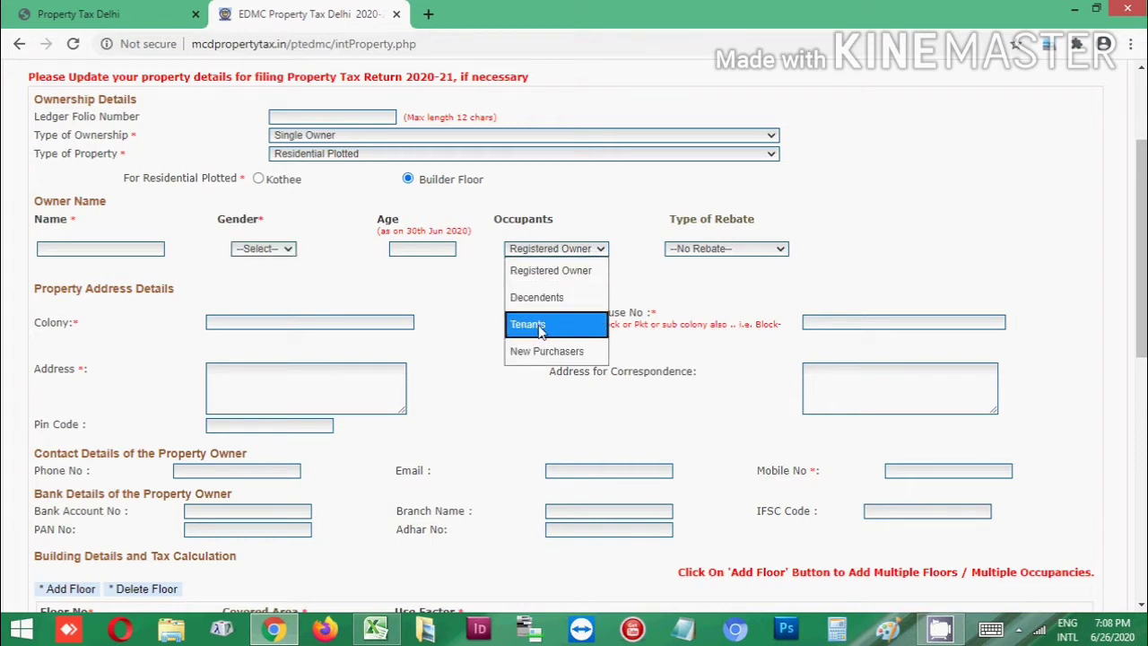
{"action": "left_click", "coordinate": [567, 271]}
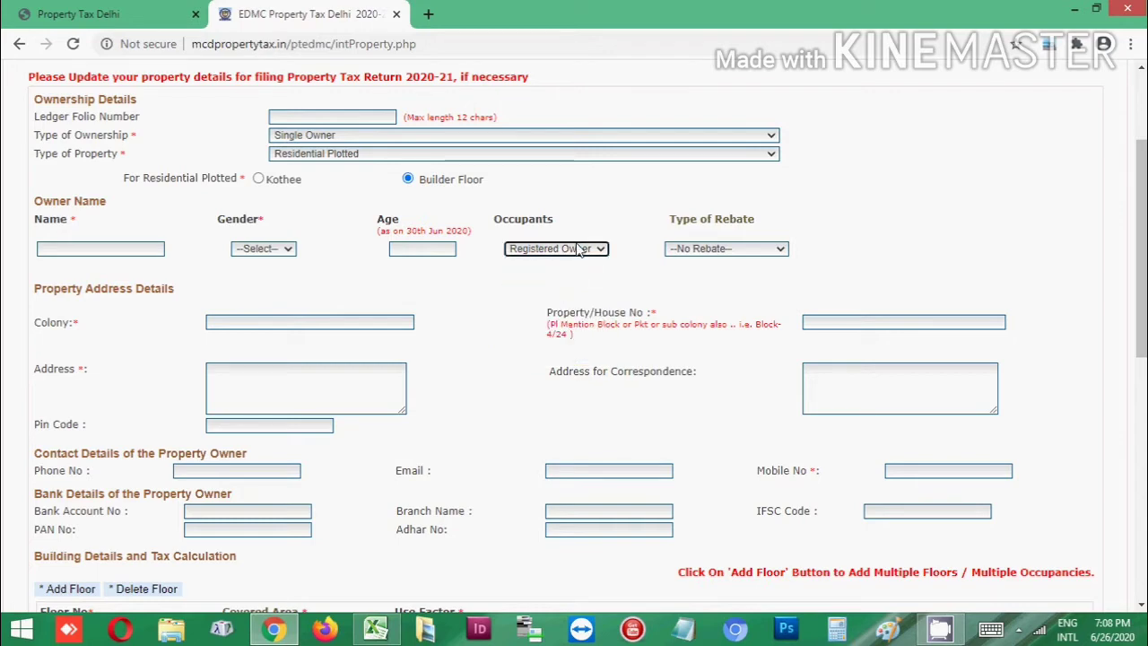
{"action": "left_click", "coordinate": [742, 256]}
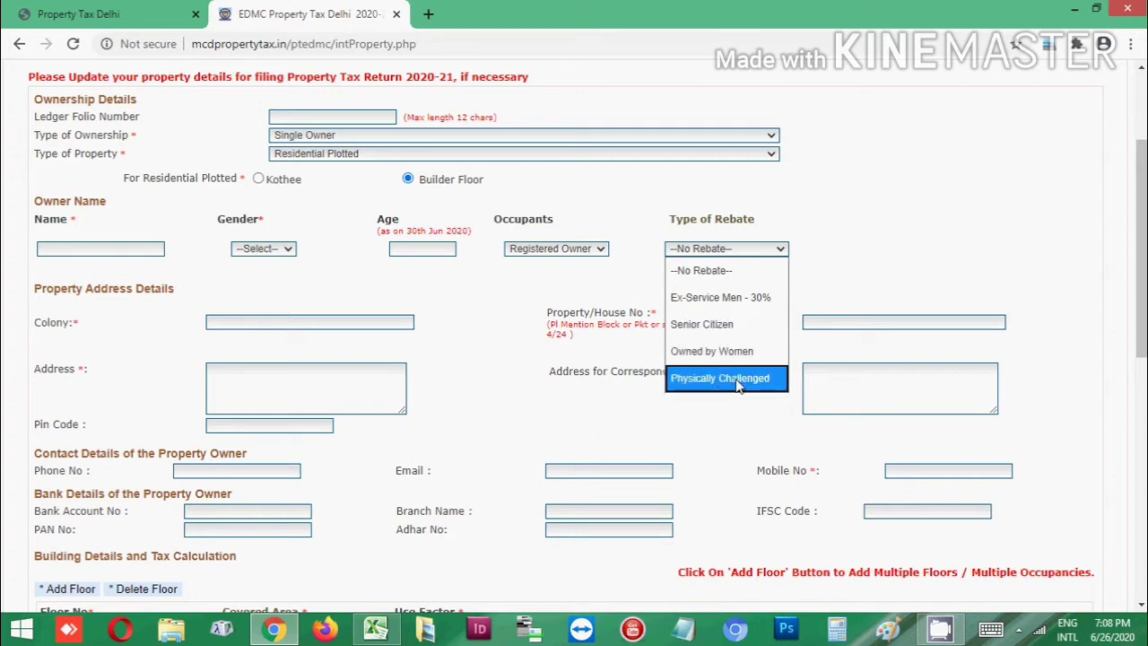
{"action": "left_click", "coordinate": [753, 268]}
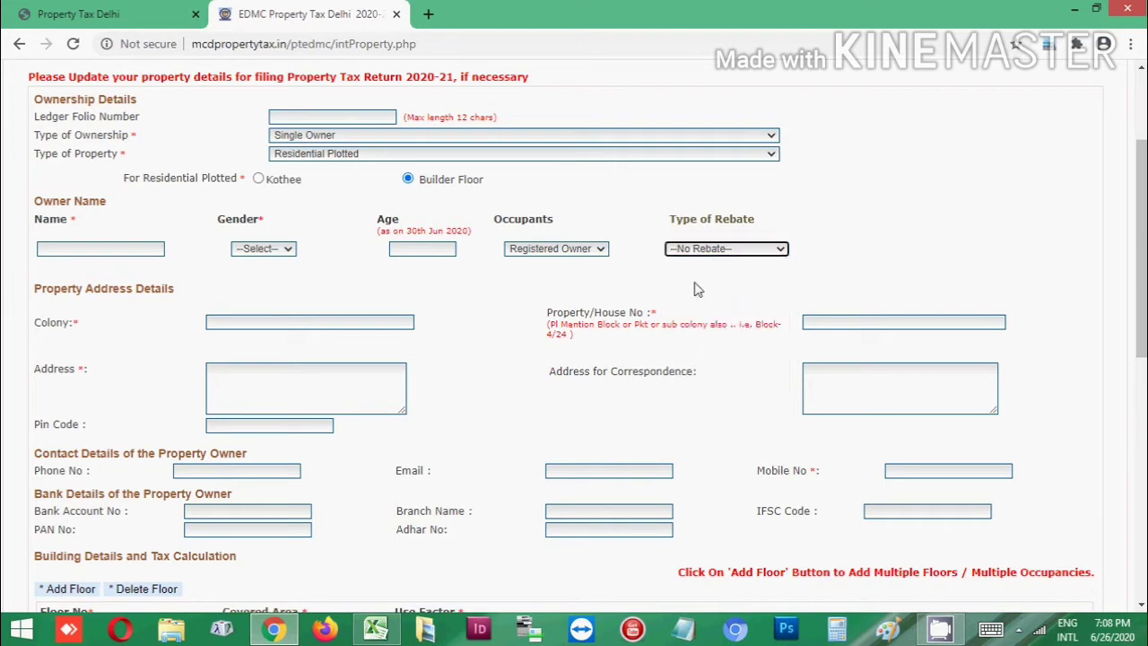
{"action": "scroll", "coordinate": [698, 289], "scroll_direction": "down", "scroll_amount": 1}
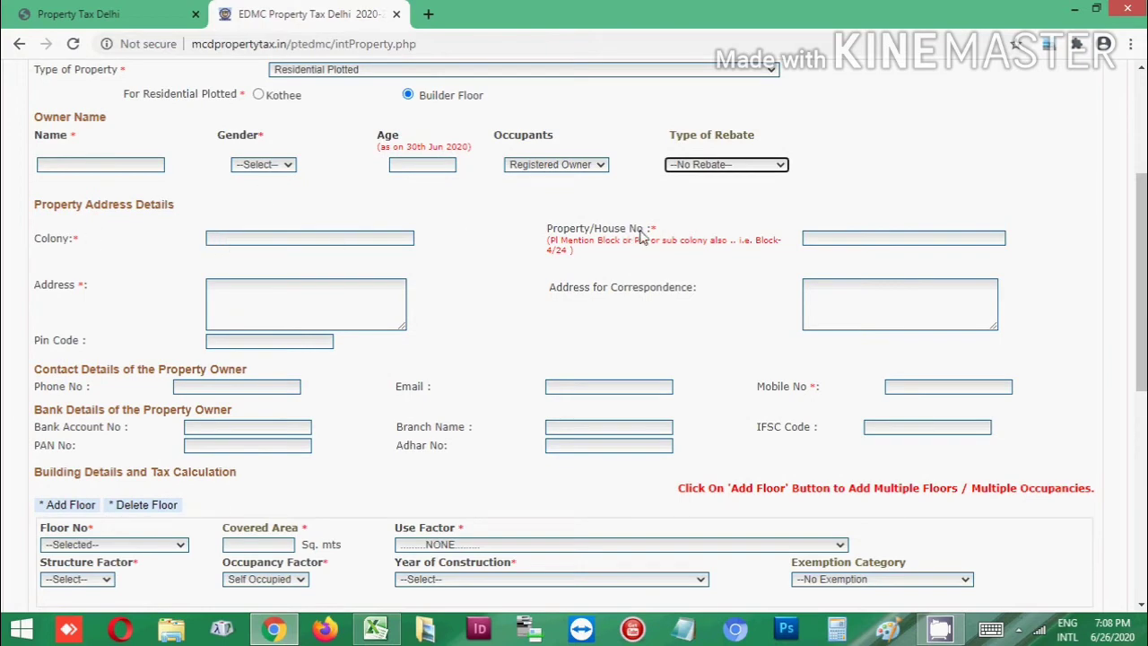
{"action": "scroll", "coordinate": [906, 244], "scroll_direction": "down", "scroll_amount": 1}
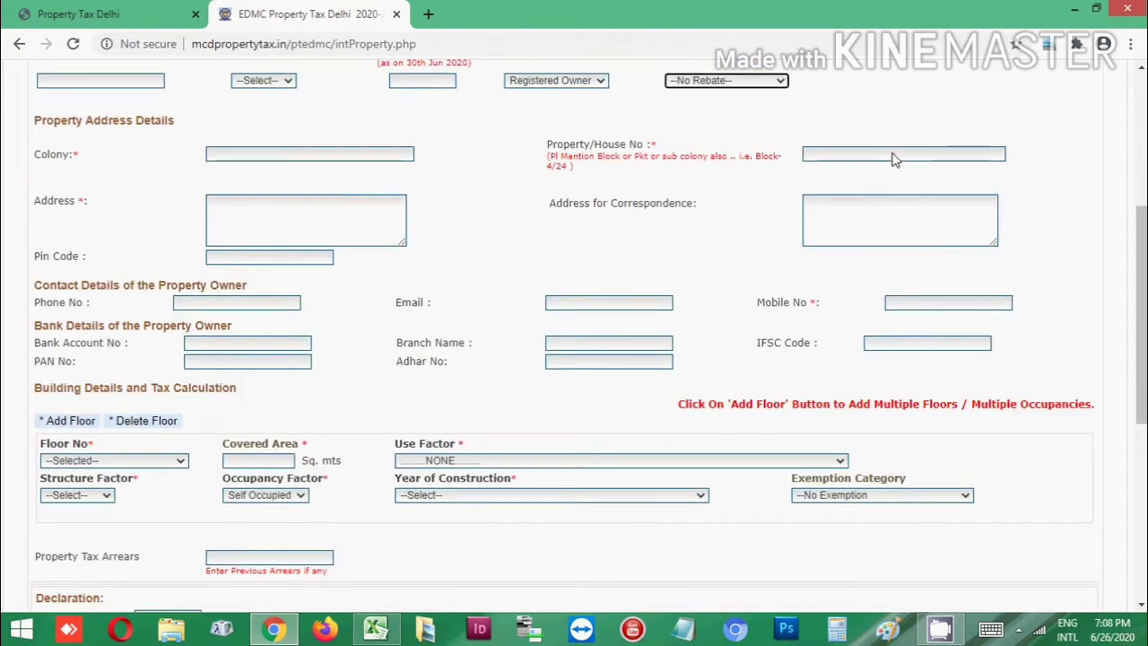
{"action": "left_click", "coordinate": [818, 157]}
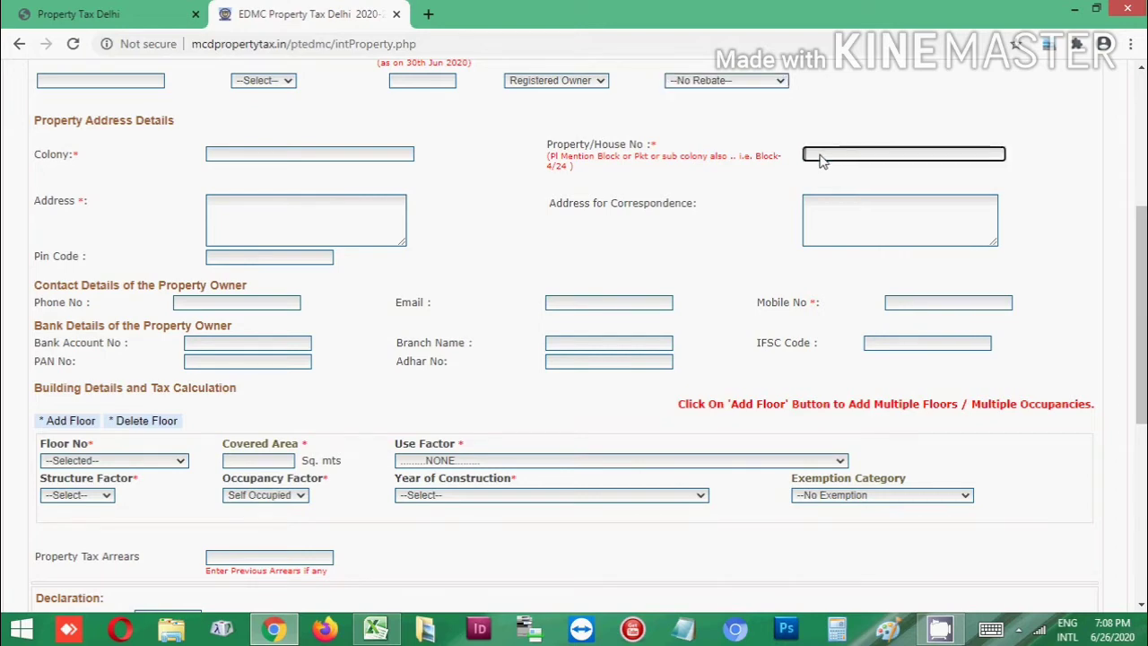
{"action": "left_click", "coordinate": [239, 214]}
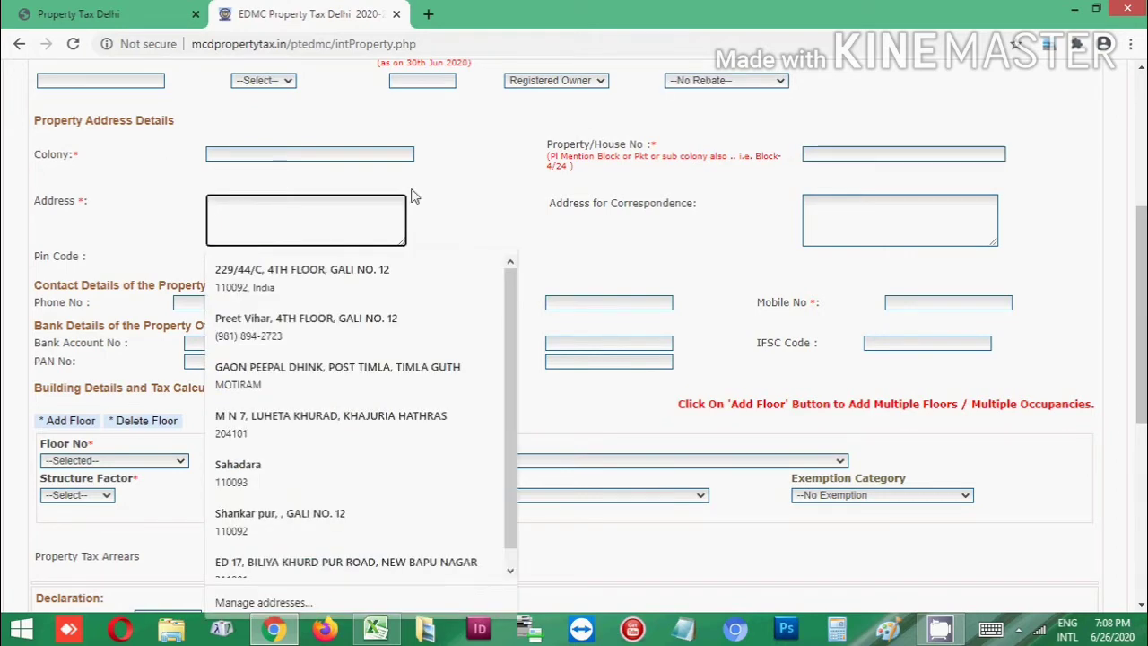
{"action": "left_click", "coordinate": [442, 184]}
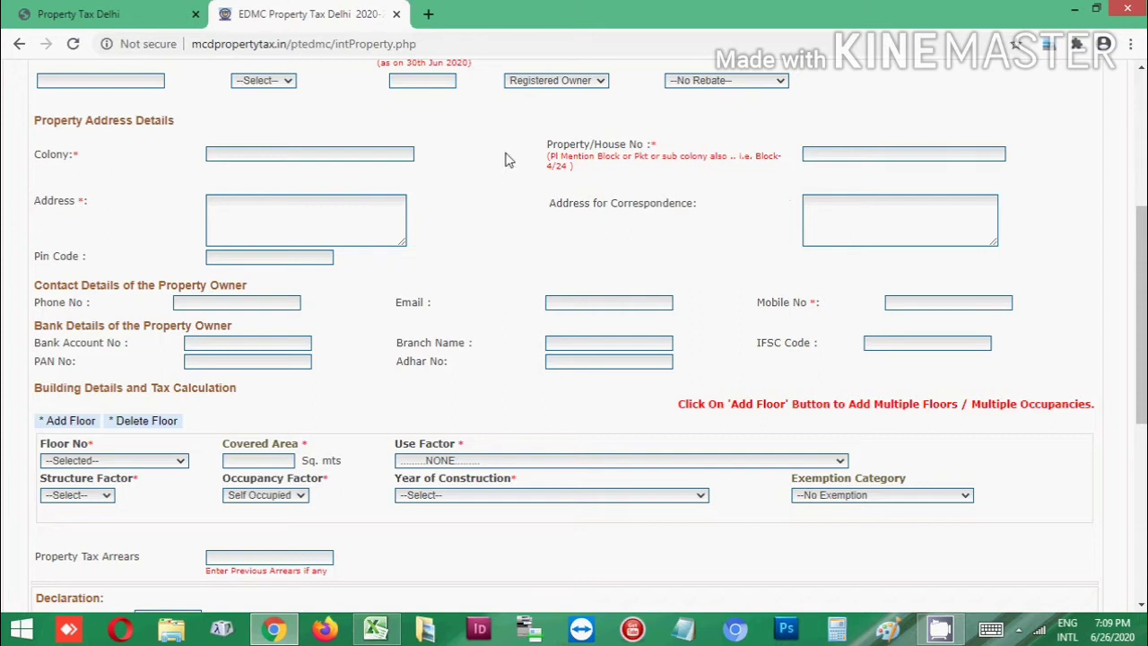
{"action": "scroll", "coordinate": [254, 247], "scroll_direction": "down", "scroll_amount": 2}
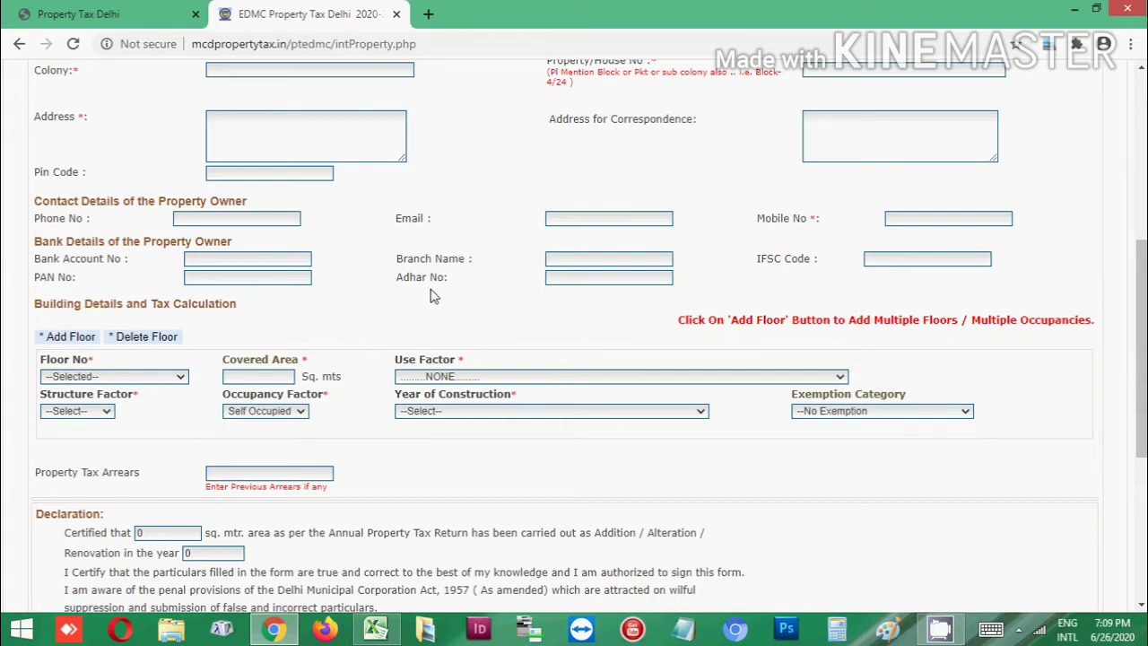
{"action": "scroll", "coordinate": [566, 280], "scroll_direction": "down", "scroll_amount": 1}
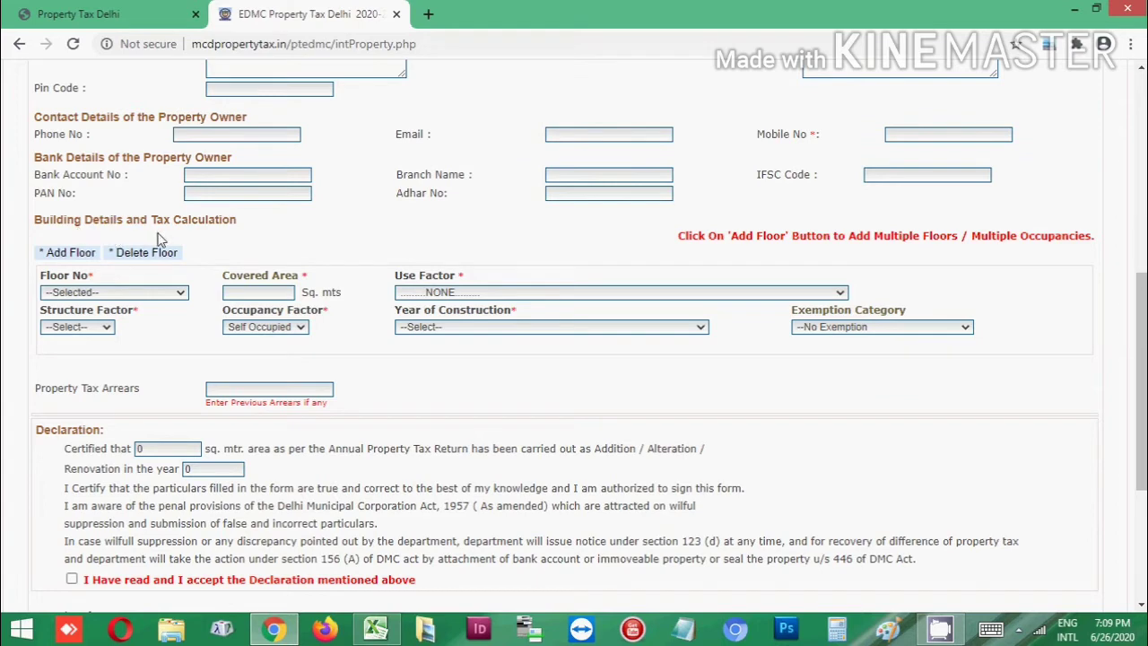
{"action": "scroll", "coordinate": [215, 237], "scroll_direction": "down", "scroll_amount": 1}
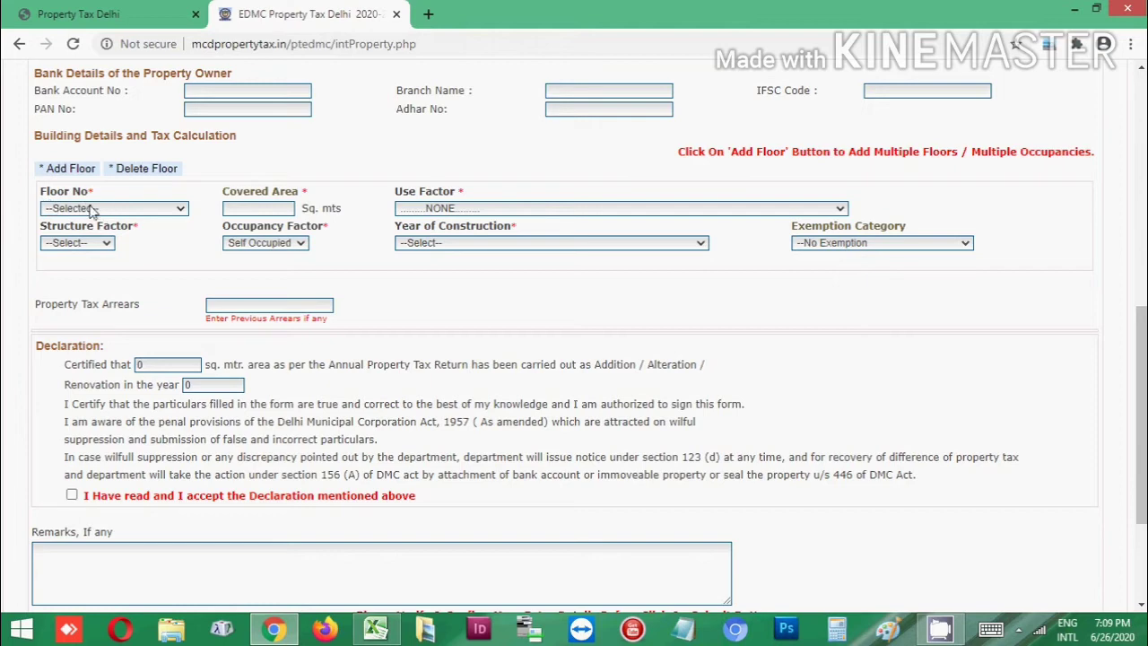
Choose Ground as the first building row's floor number
{"action": "left_click", "coordinate": [93, 208]}
{"action": "scroll", "coordinate": [90, 211], "scroll_direction": "down", "scroll_amount": 1}
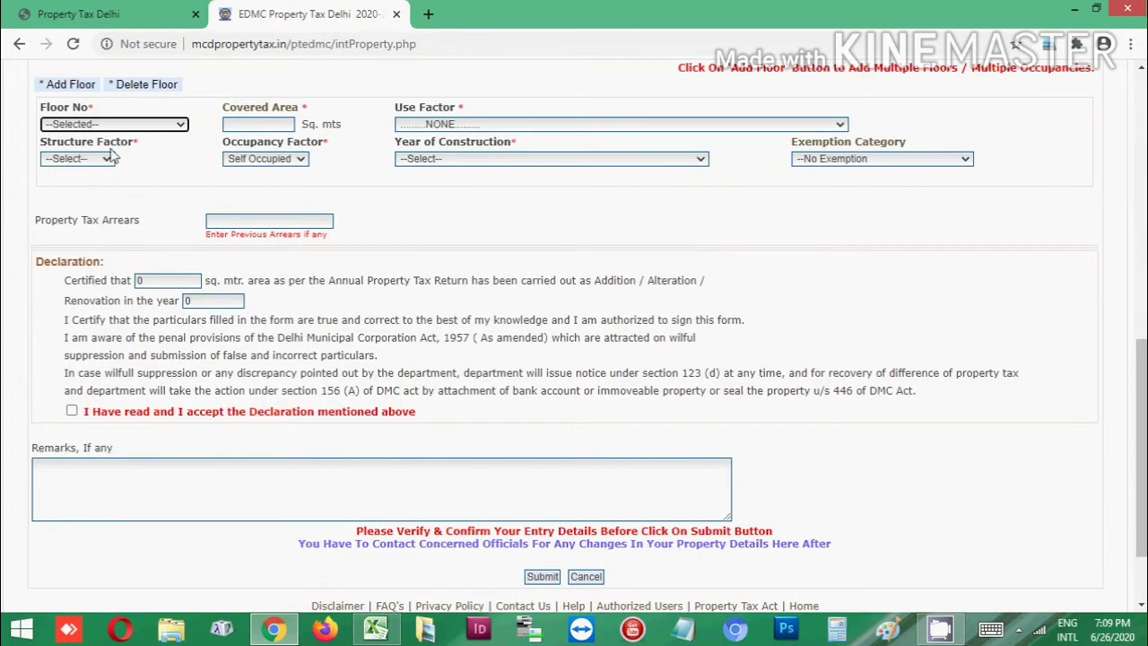
{"action": "scroll", "coordinate": [113, 158], "scroll_direction": "up", "scroll_amount": 1}
{"action": "left_click", "coordinate": [129, 209]}
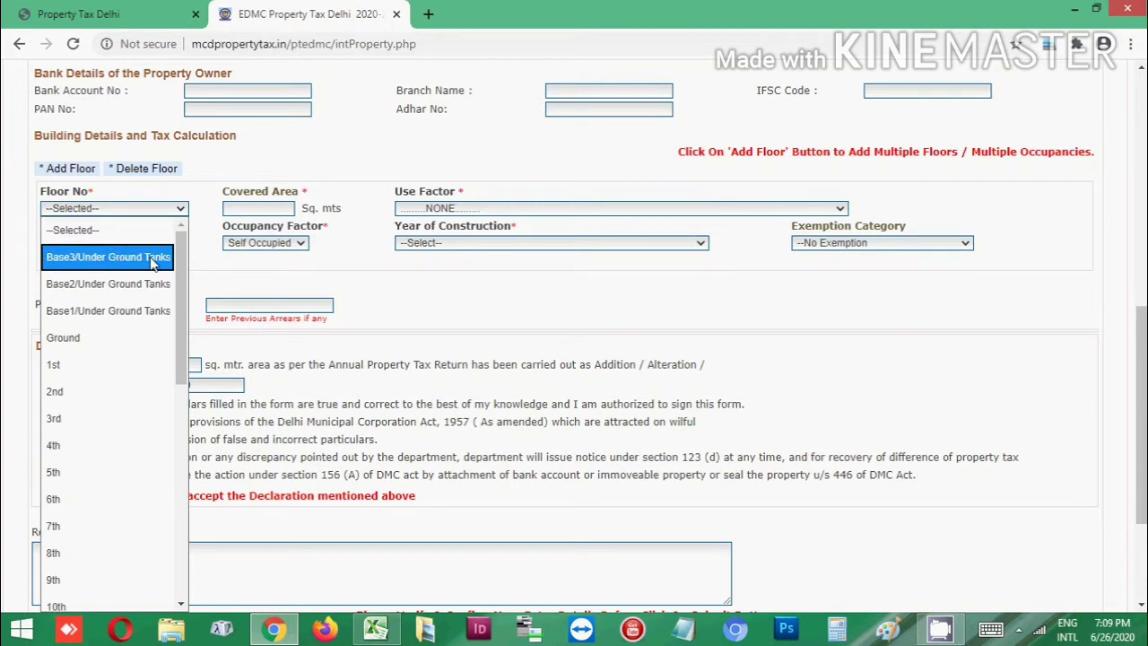
{"action": "scroll", "coordinate": [145, 249], "scroll_direction": "down", "scroll_amount": 2}
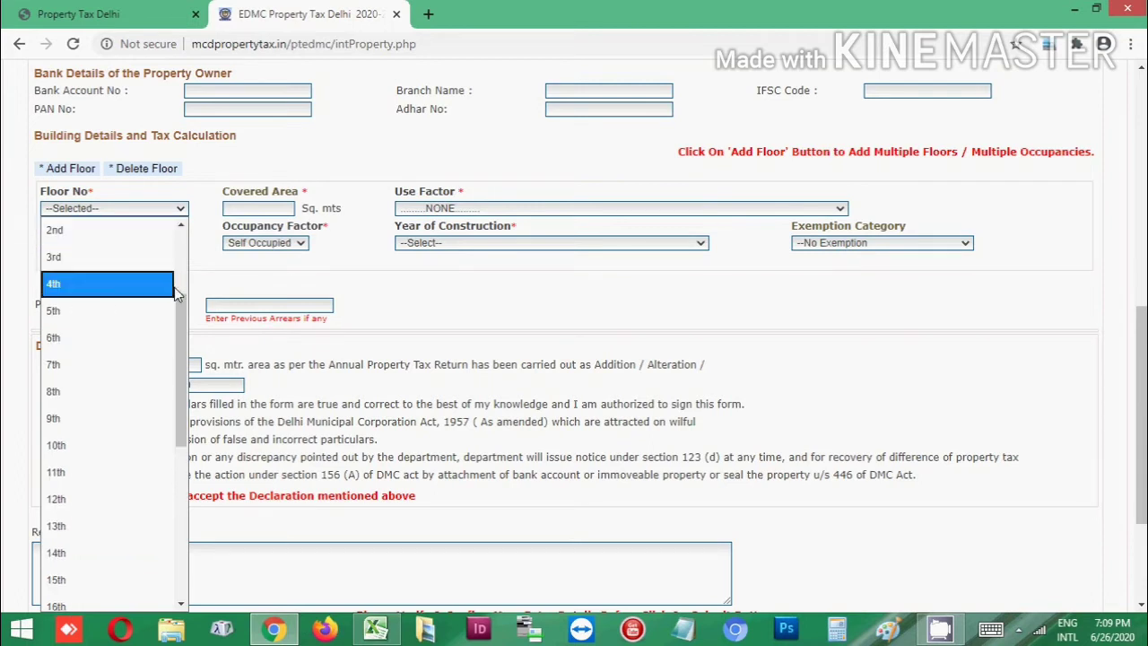
{"action": "left_click_drag", "start_coordinate": [181, 303], "coordinate": [183, 263]}
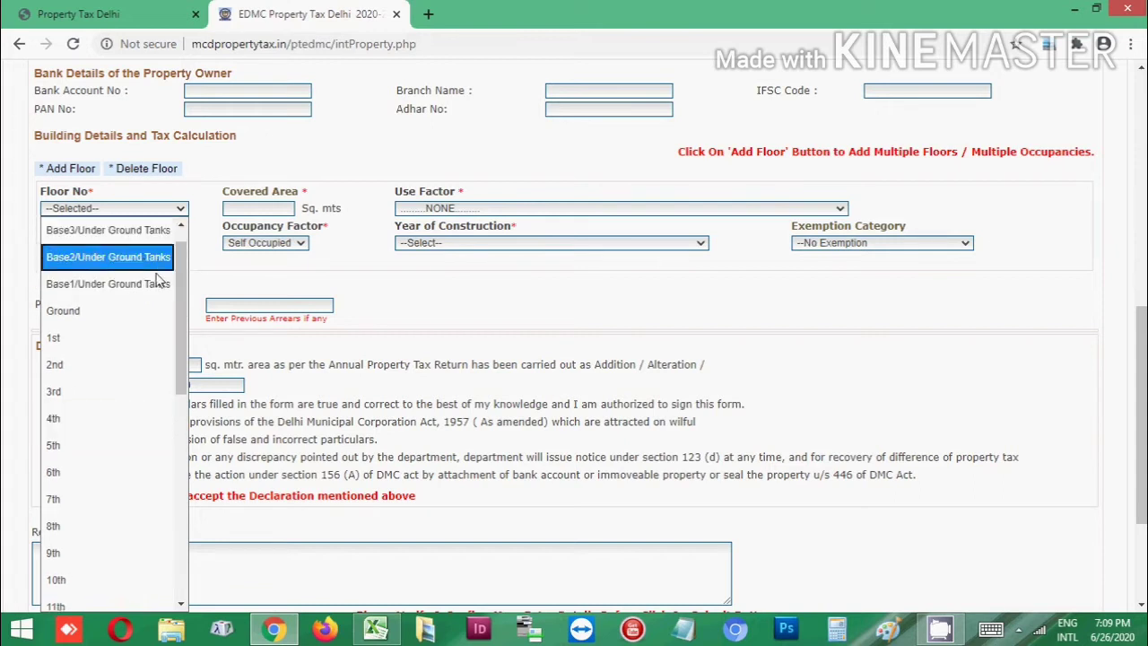
{"action": "left_click_drag", "start_coordinate": [182, 265], "coordinate": [183, 286]}
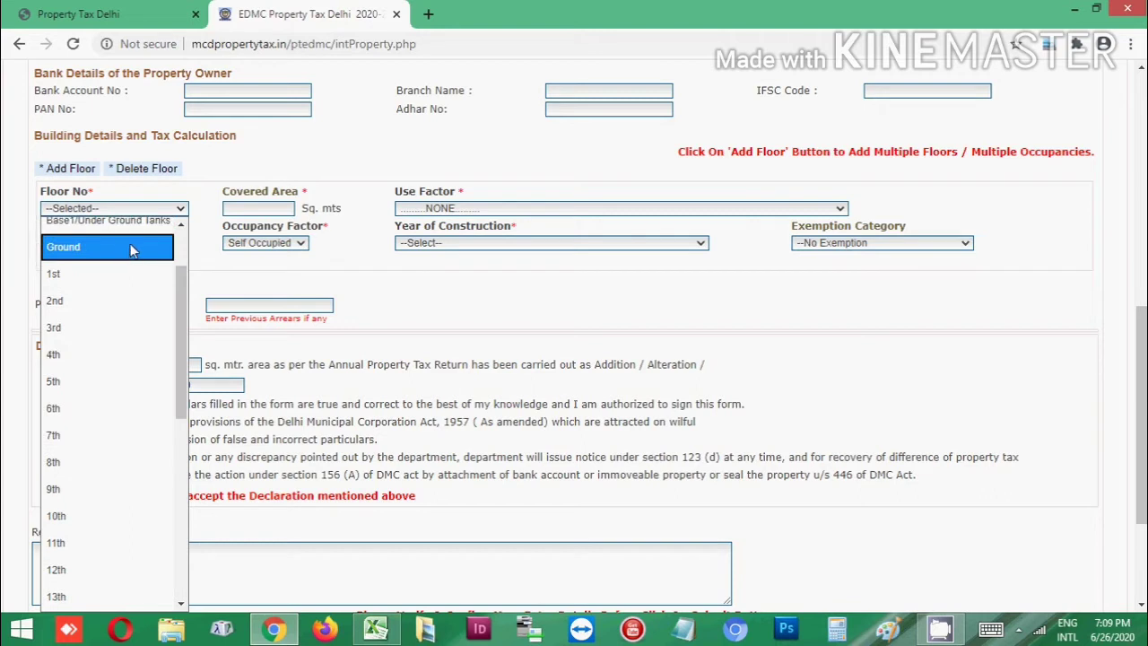
{"action": "left_click", "coordinate": [105, 255]}
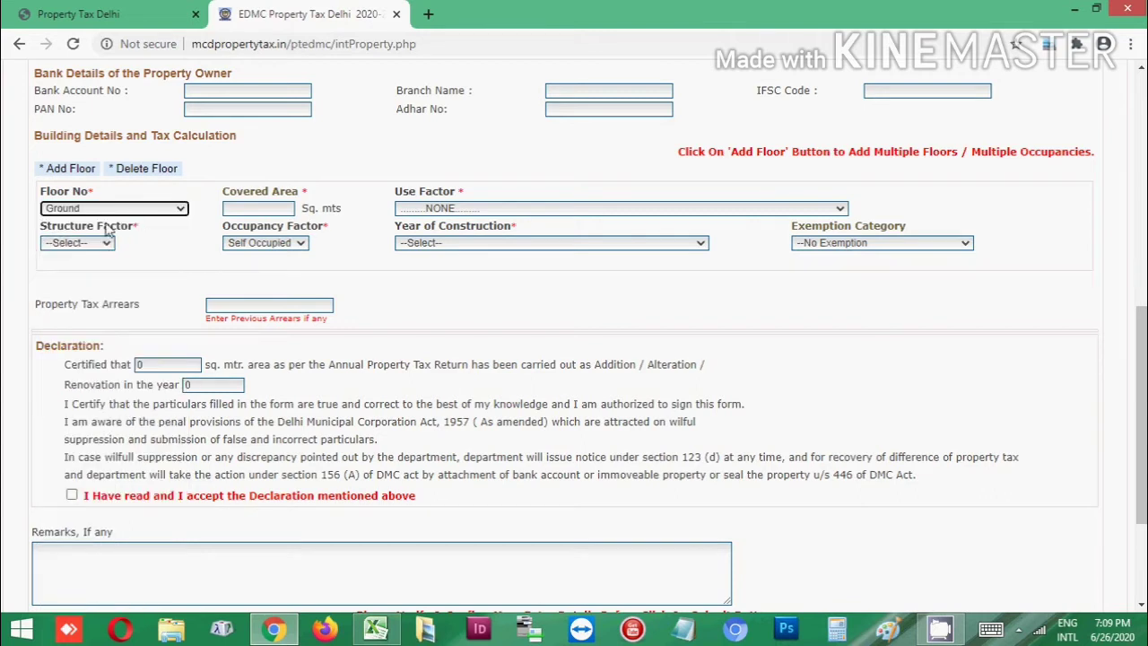
Enter a covered area of 24 sq. mts for the Ground floor row
{"action": "left_click", "coordinate": [257, 209]}
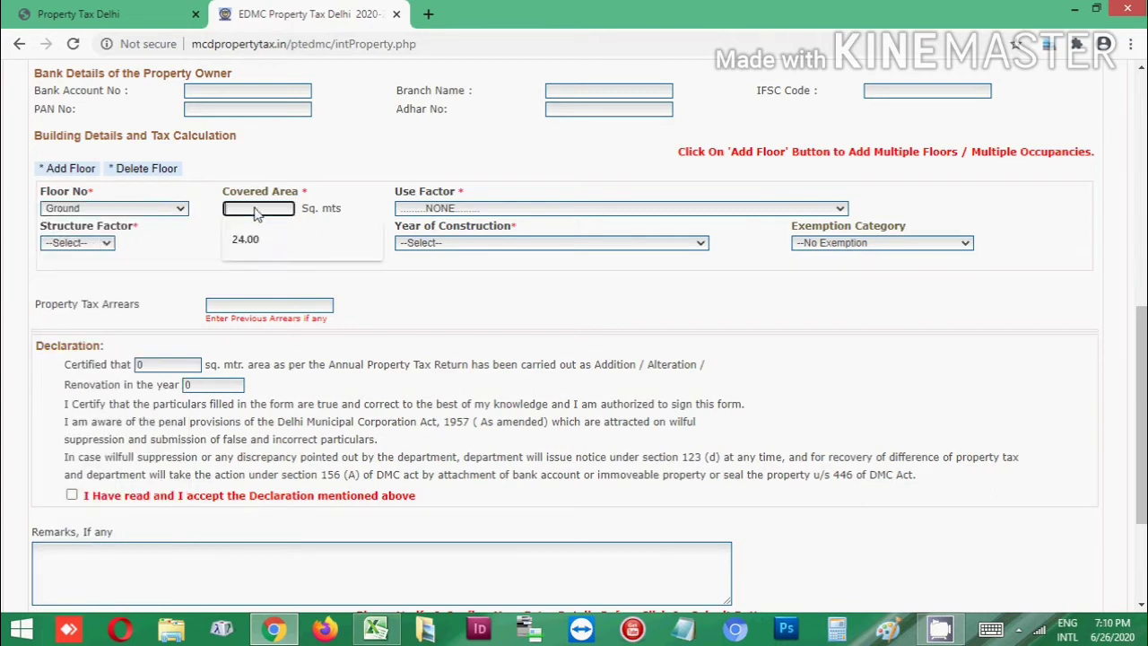
{"action": "left_click", "coordinate": [341, 184]}
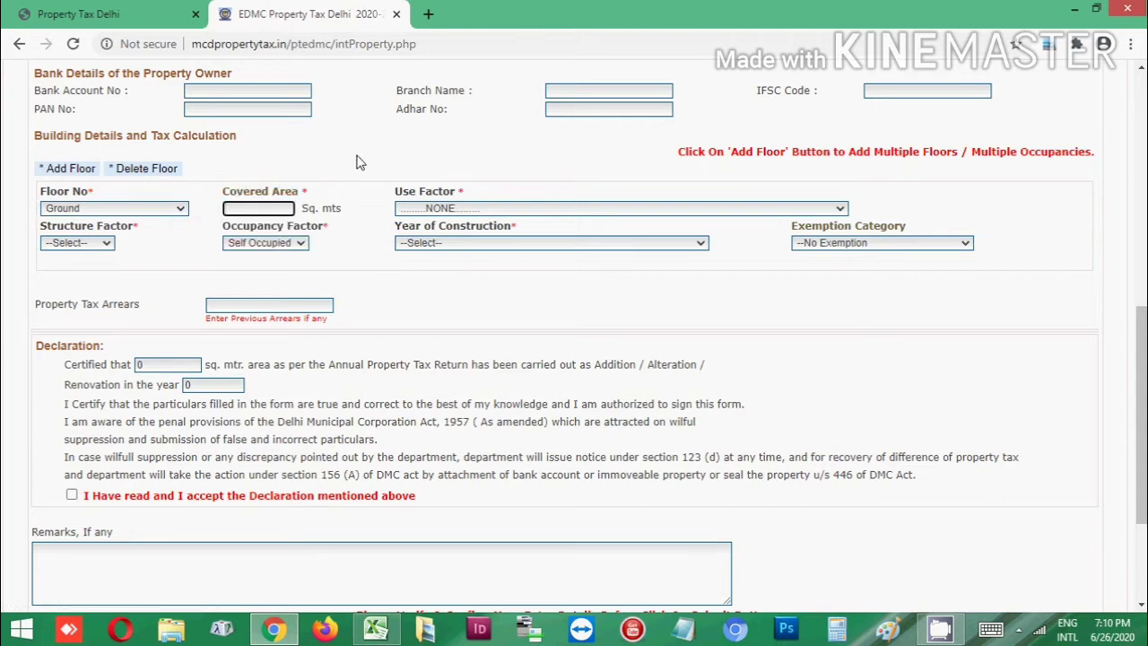
{"action": "left_click", "coordinate": [722, 140]}
{"action": "left_click", "coordinate": [235, 212]}
{"action": "type", "text": "24"}
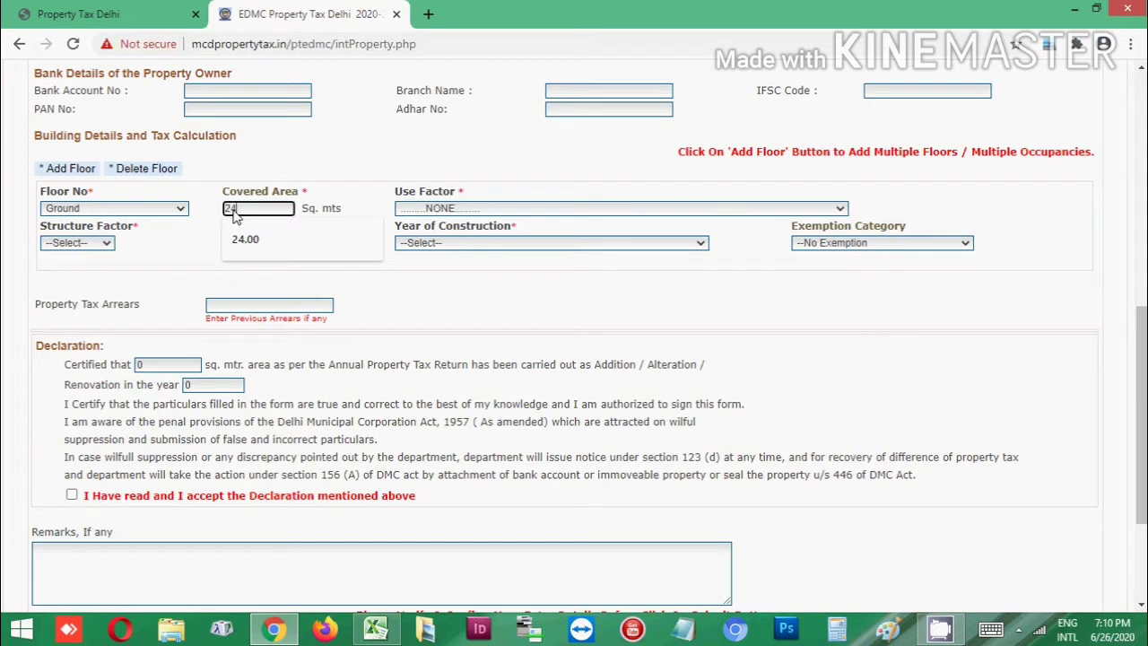
{"action": "left_click", "coordinate": [346, 179]}
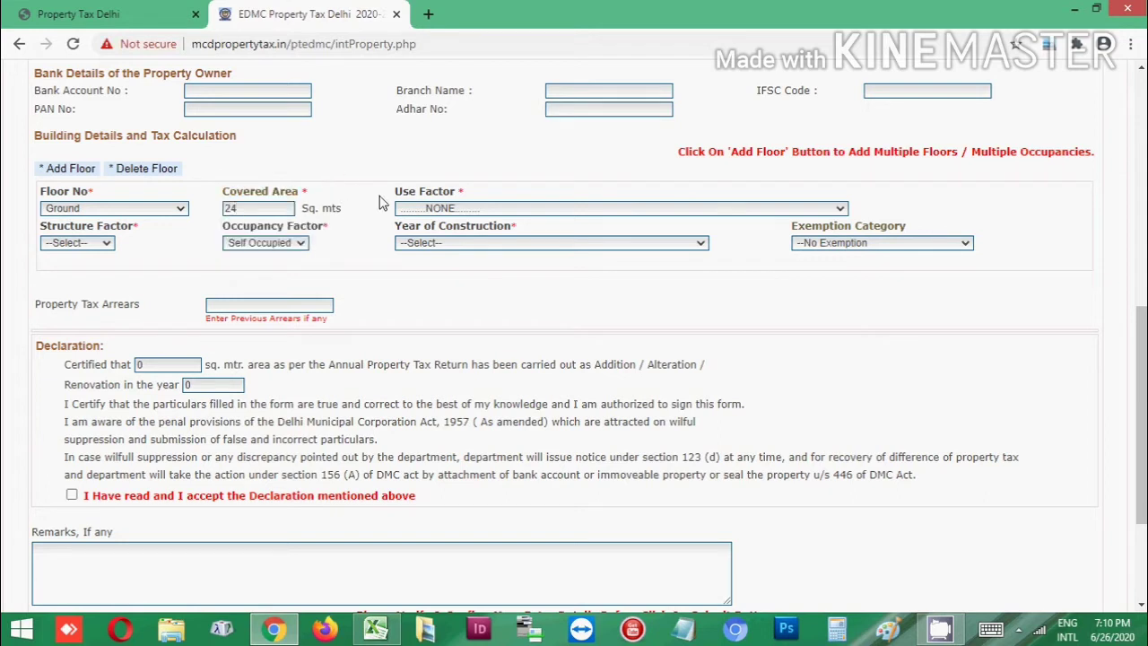
{"action": "left_click", "coordinate": [446, 209]}
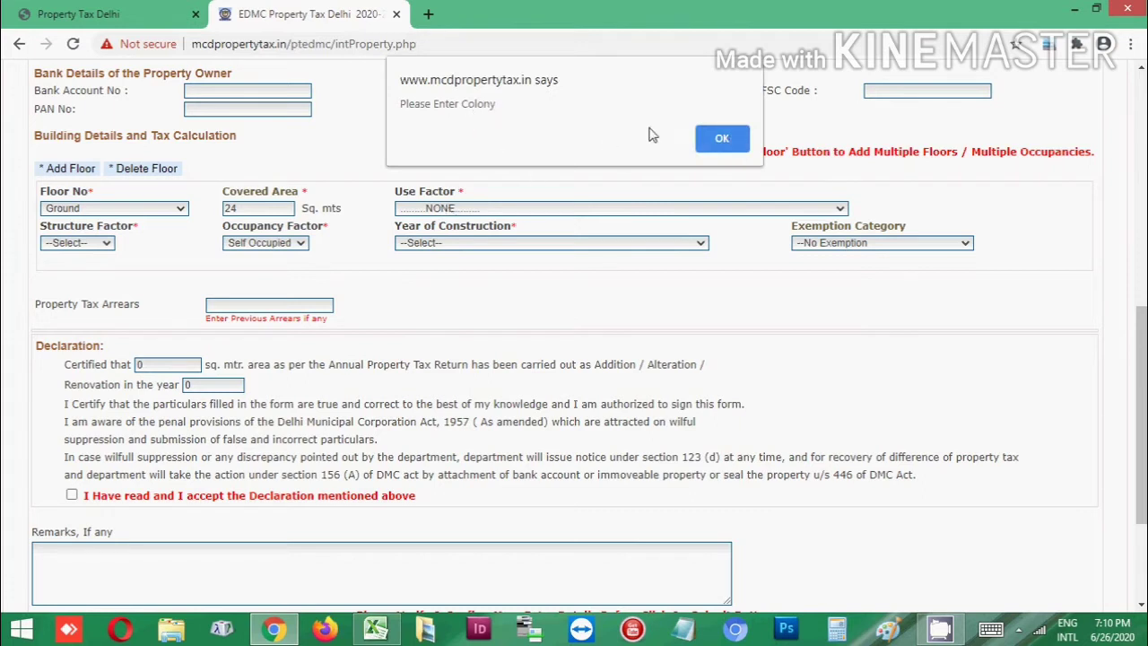
{"action": "left_click", "coordinate": [707, 142]}
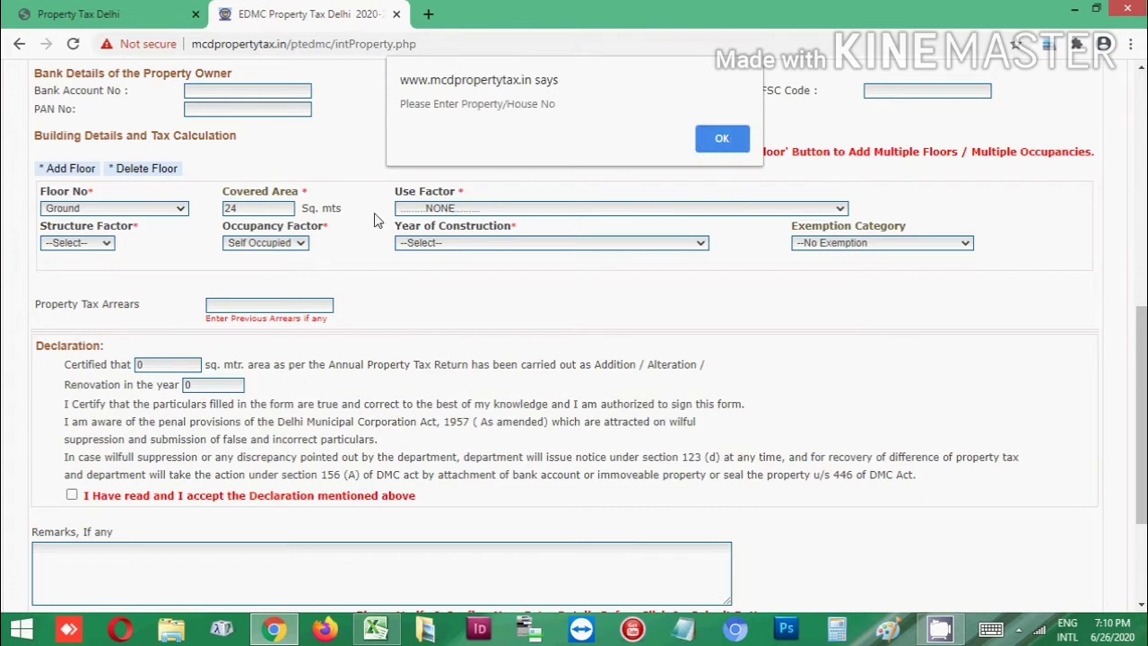
{"action": "left_click", "coordinate": [738, 138]}
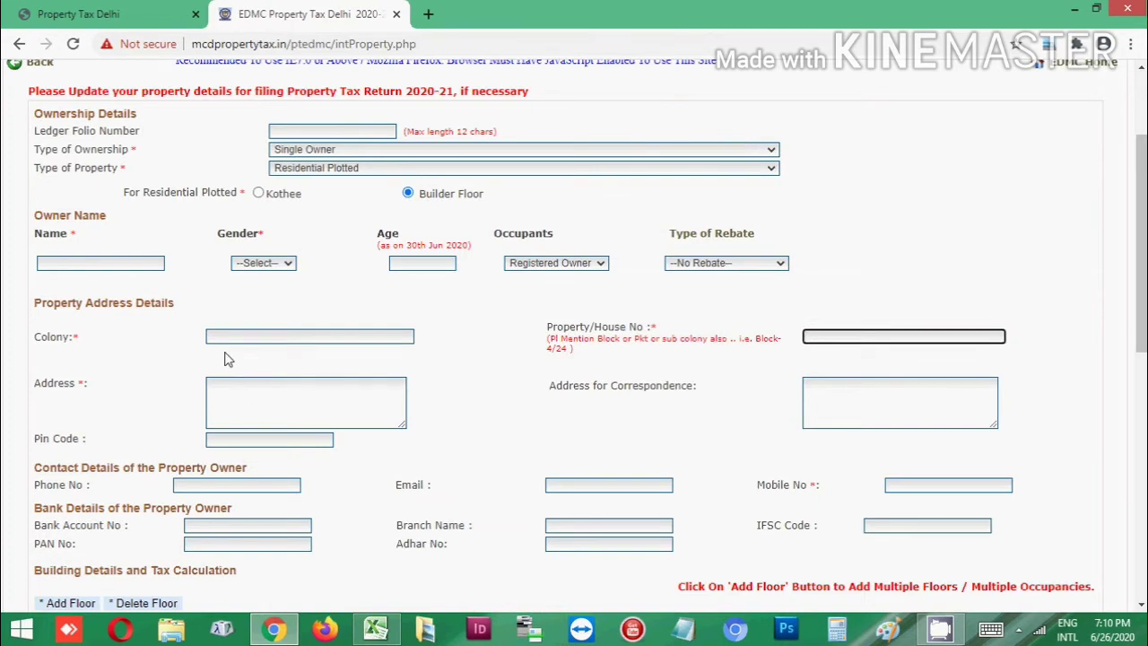
{"action": "scroll", "coordinate": [273, 417], "scroll_direction": "down", "scroll_amount": 1}
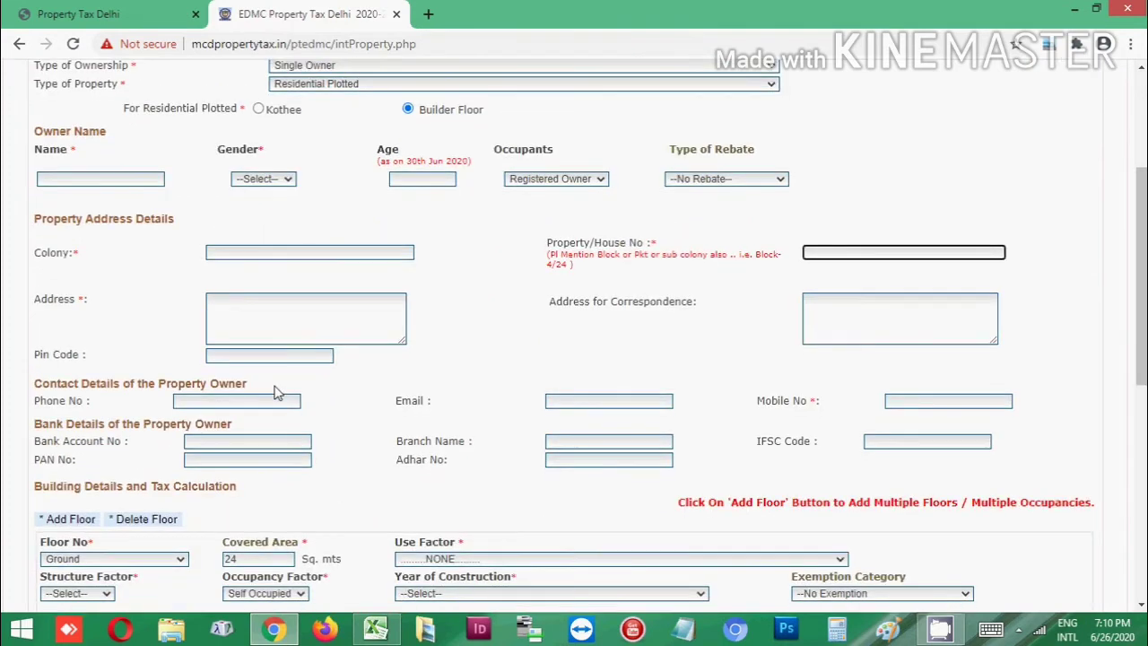
{"action": "left_click", "coordinate": [246, 254]}
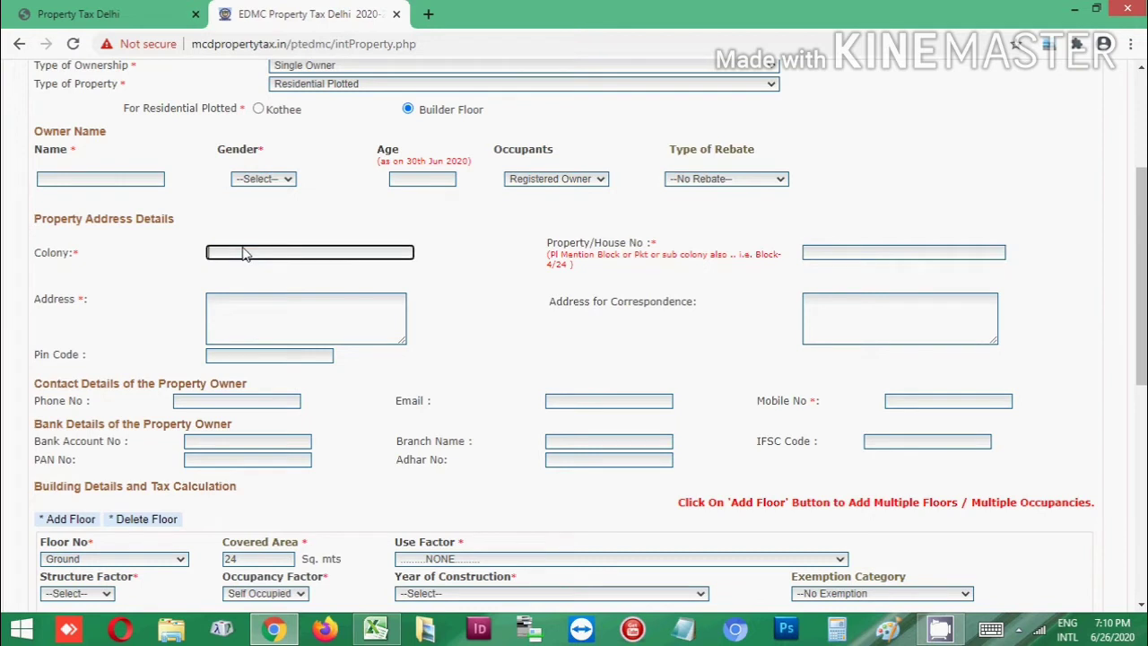
{"action": "type", "text": "shakapu"}
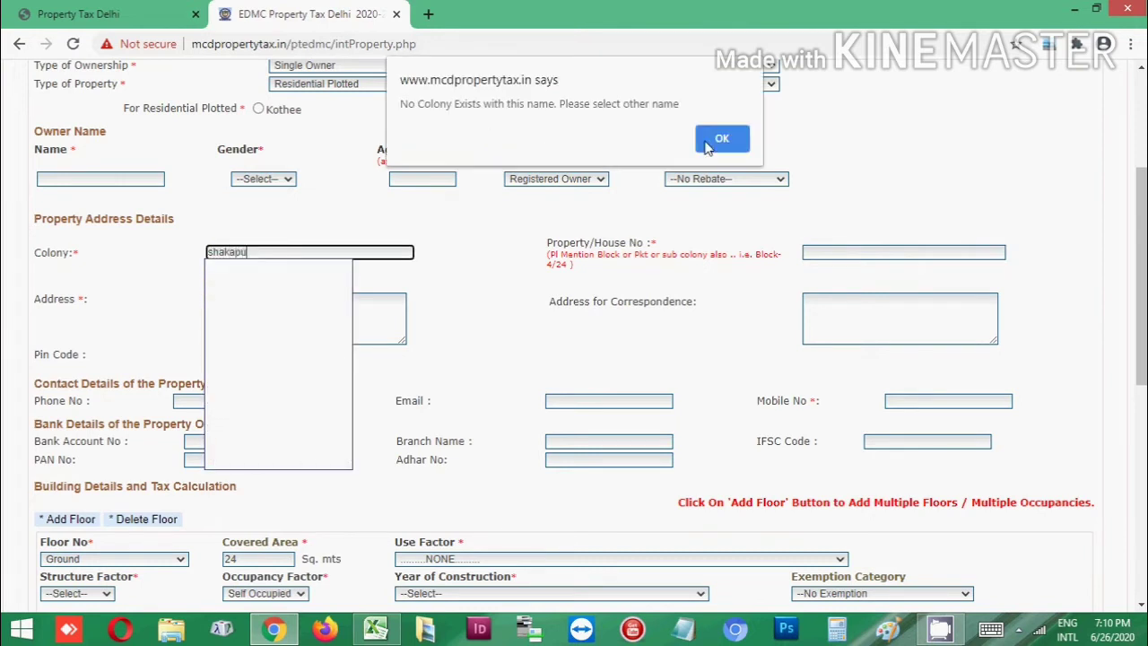
{"action": "left_click", "coordinate": [705, 144]}
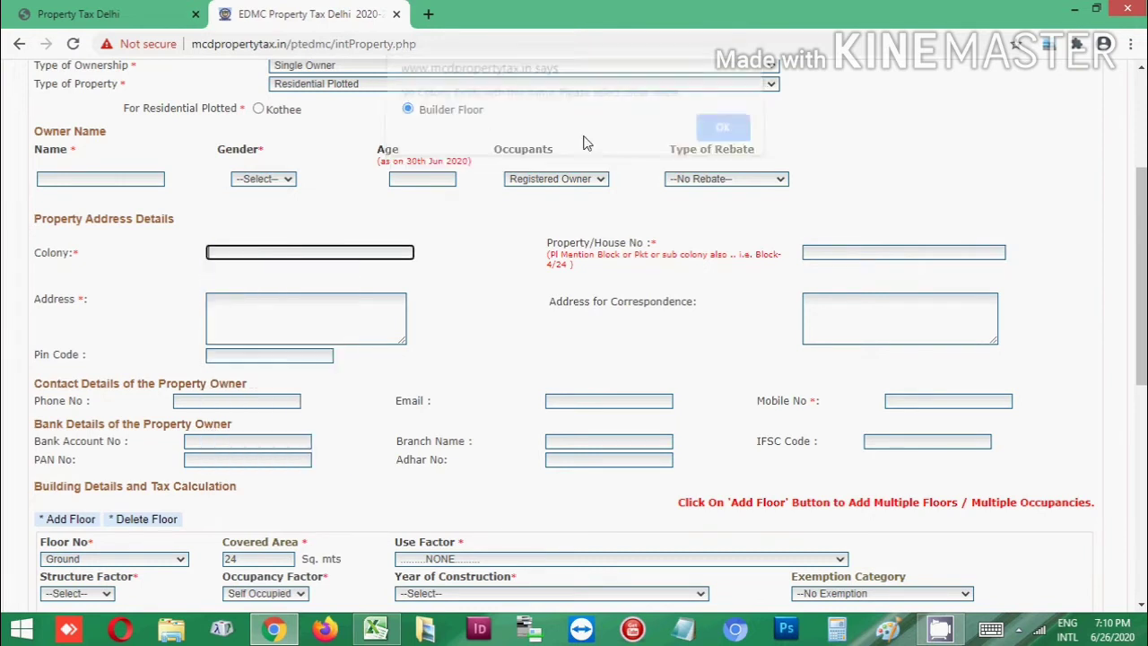
{"action": "type", "text": "sha"}
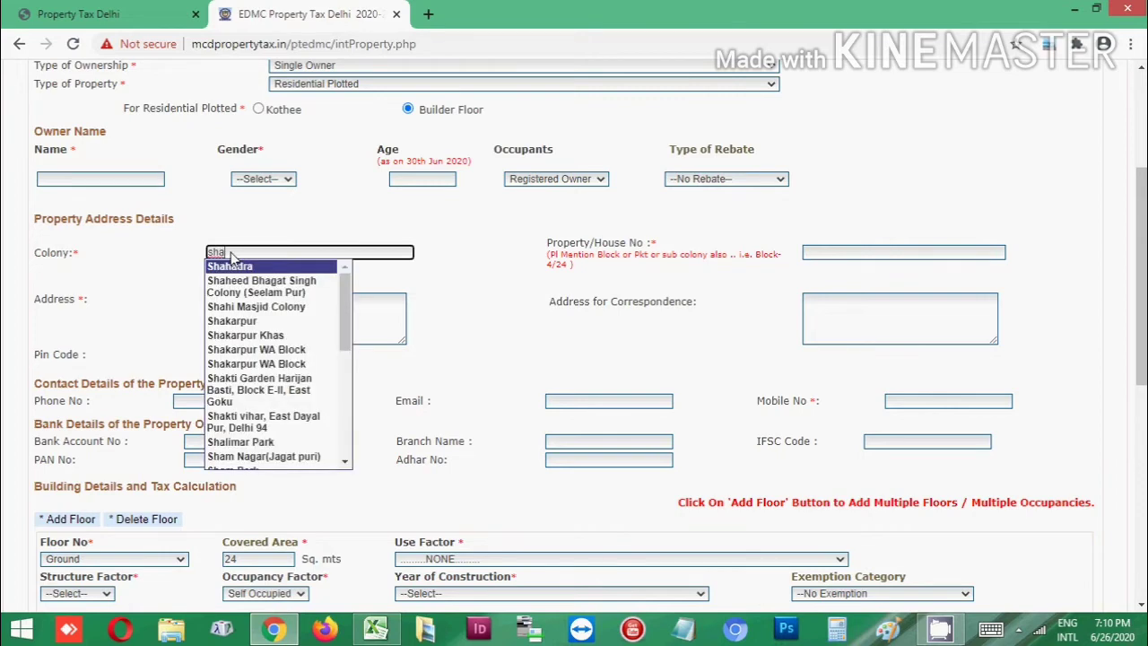
{"action": "type", "text": "ka"}
{"action": "left_click", "coordinate": [235, 266]}
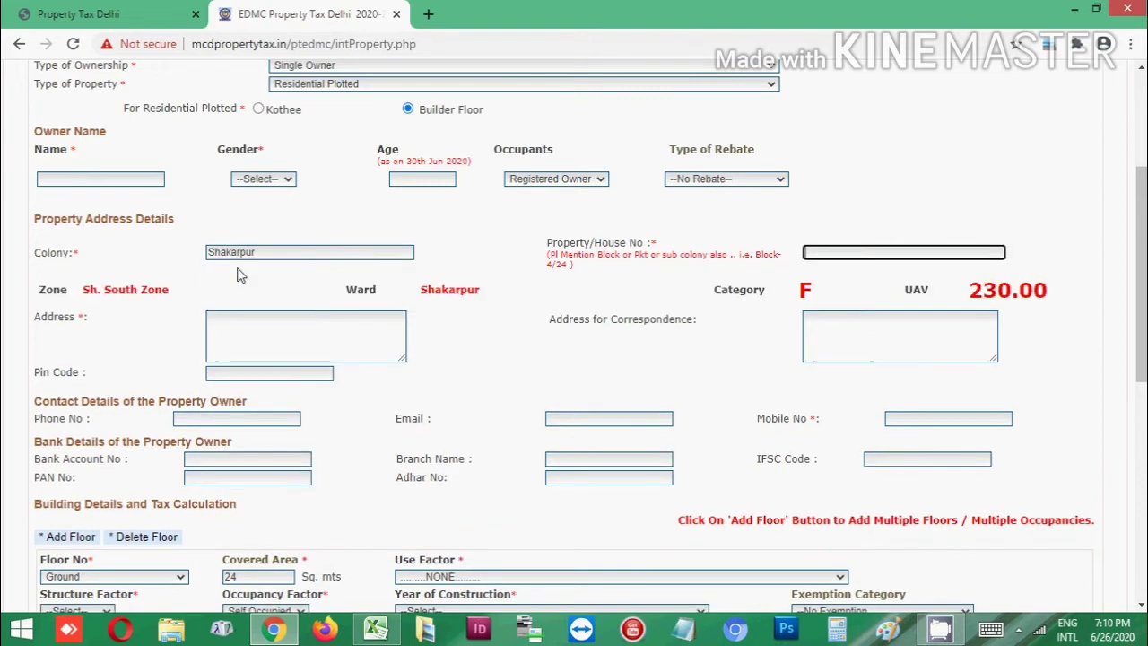
Fill in the property/house number field
{"action": "scroll", "coordinate": [568, 330], "scroll_direction": "down", "scroll_amount": 1}
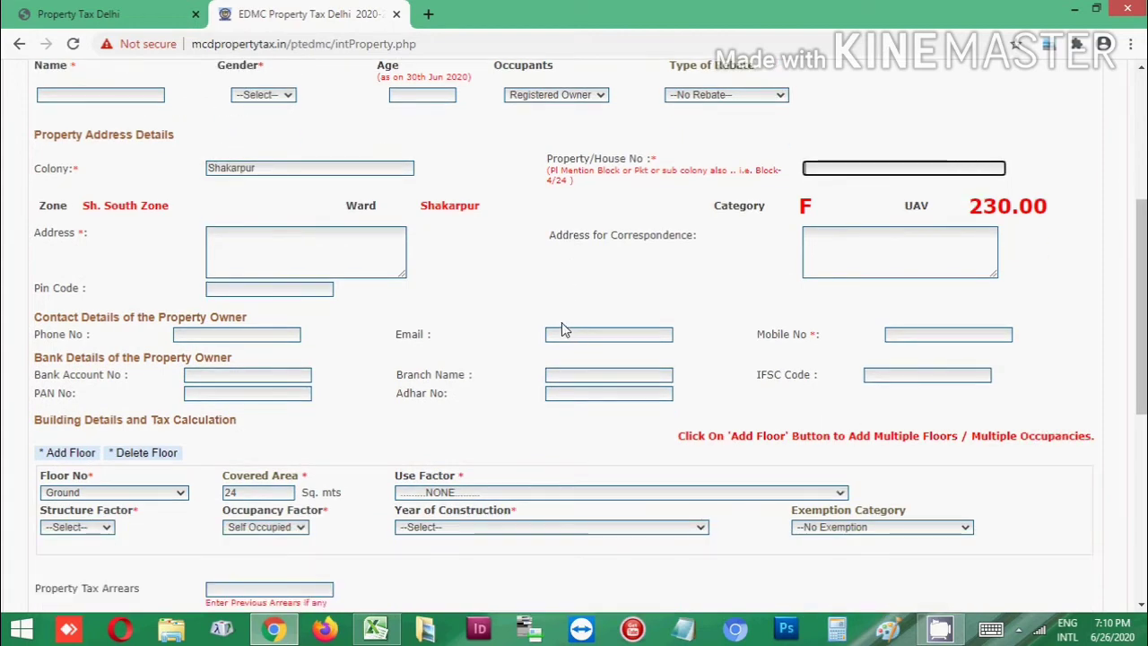
{"action": "scroll", "coordinate": [502, 275], "scroll_direction": "down", "scroll_amount": 2}
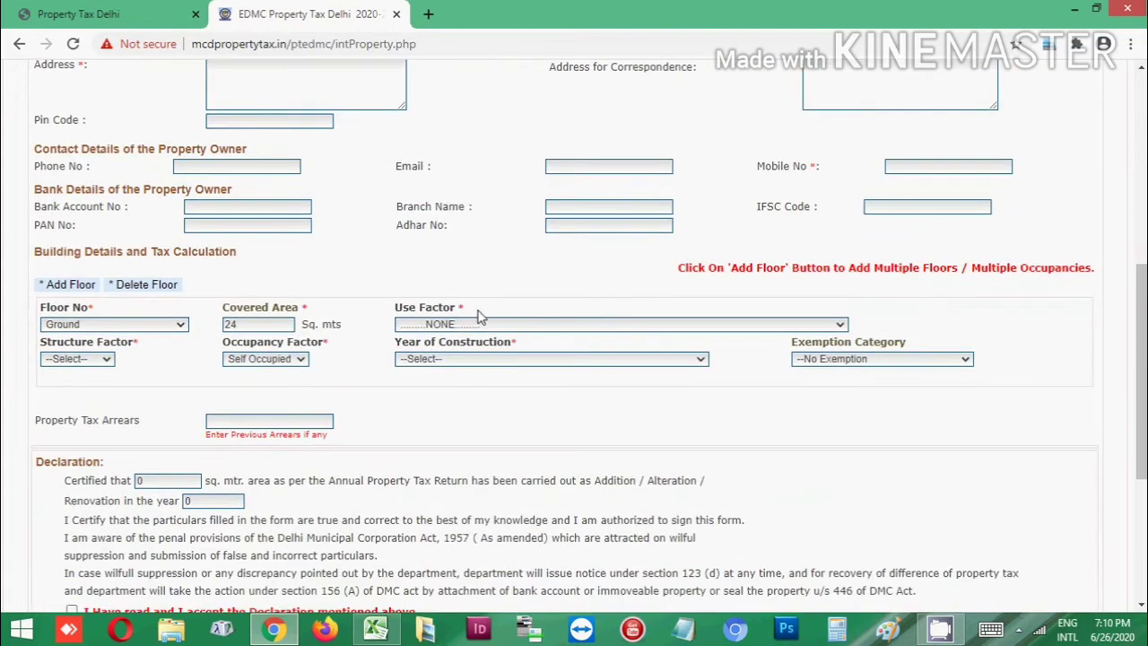
{"action": "scroll", "coordinate": [449, 325], "scroll_direction": "down", "scroll_amount": 1}
{"action": "left_click", "coordinate": [454, 242]}
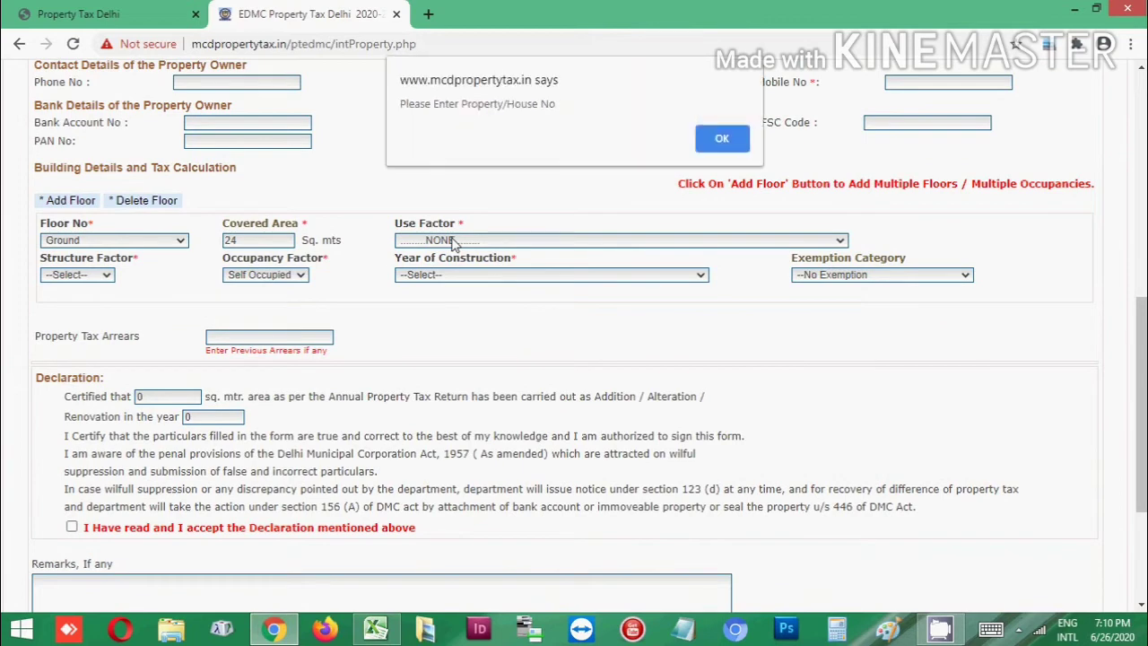
{"action": "left_click", "coordinate": [720, 138]}
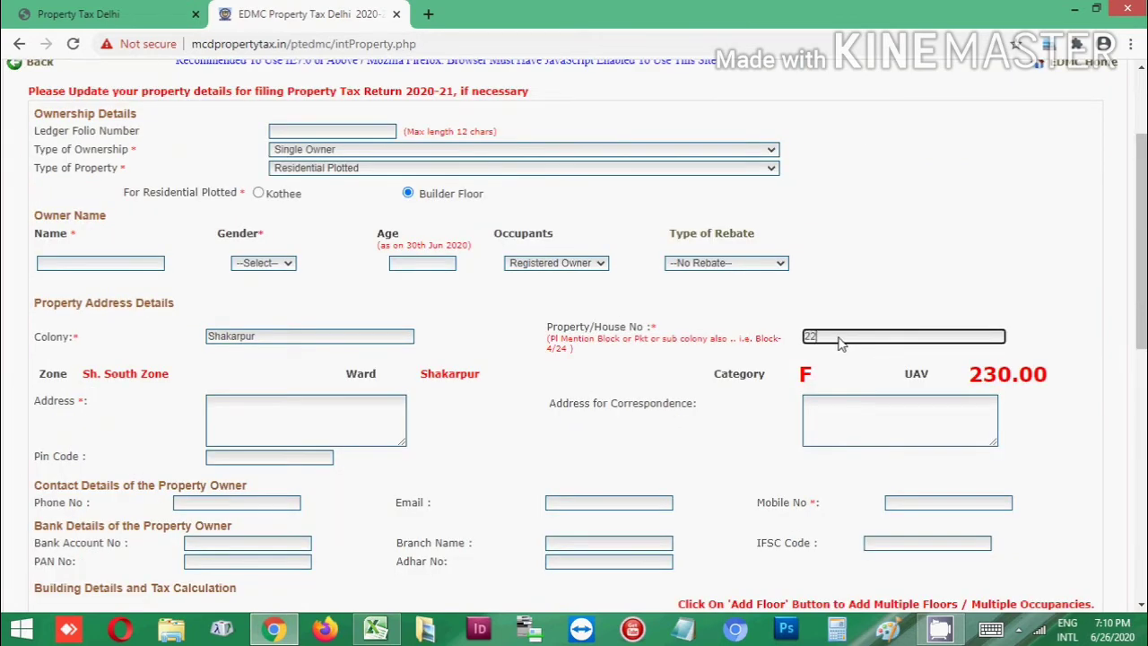
{"action": "scroll", "coordinate": [840, 344], "scroll_direction": "down", "scroll_amount": 4}
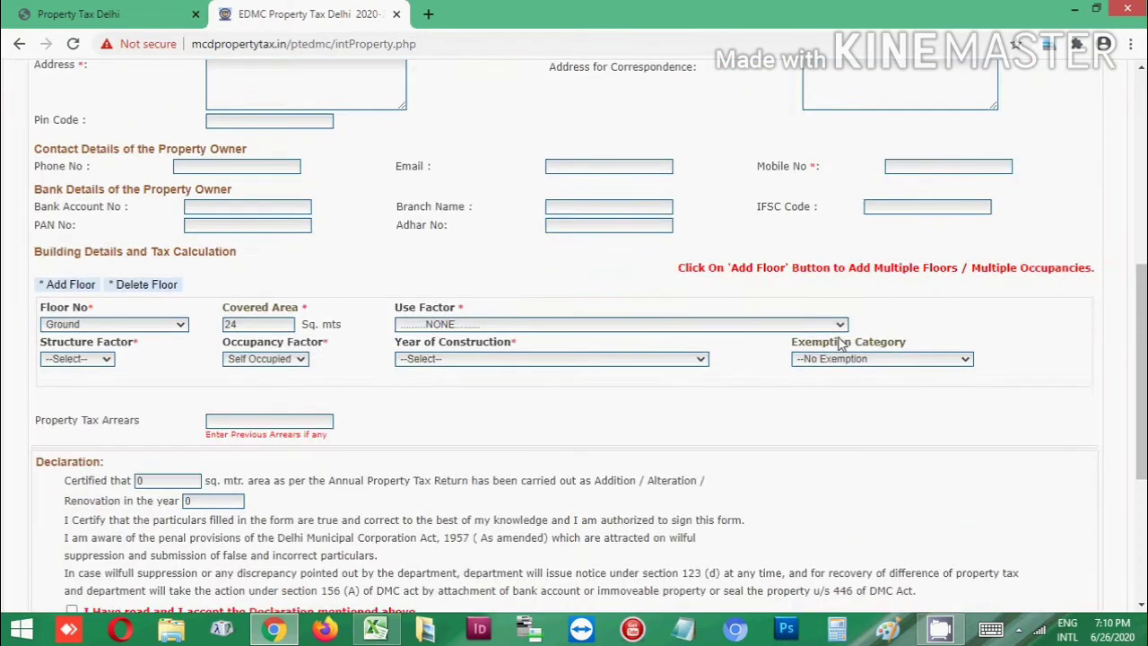
Give the Ground floor Residential use, Pucca structure, Self Occupied, 1980–1990 construction, No Exemption
{"action": "left_click", "coordinate": [512, 324]}
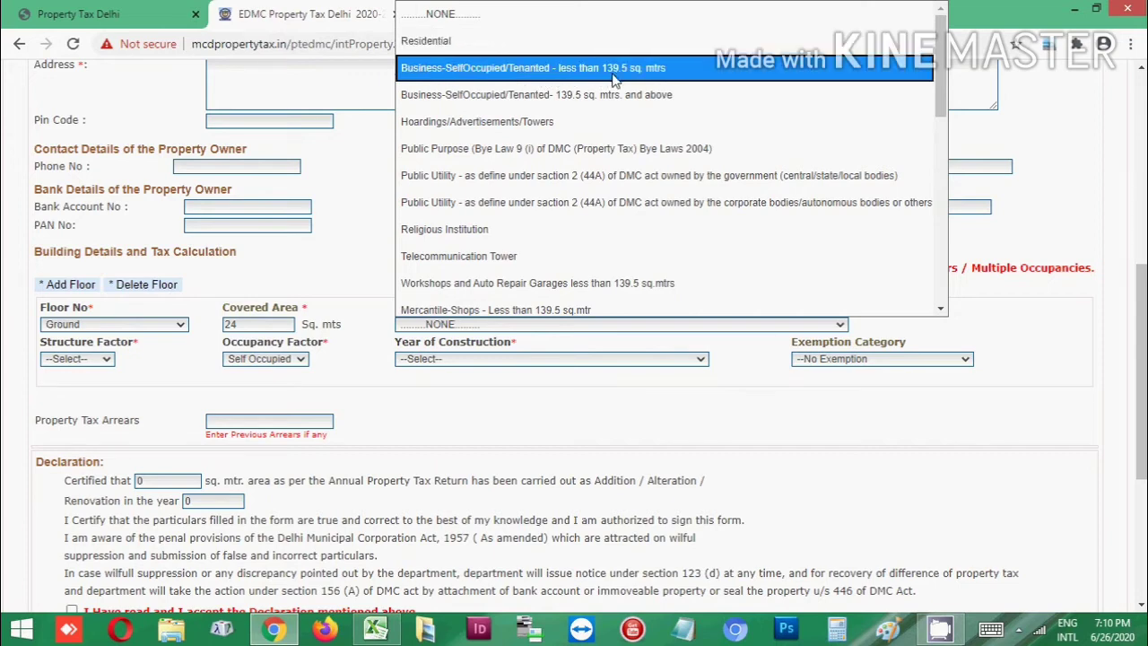
{"action": "left_click", "coordinate": [429, 41]}
{"action": "scroll", "coordinate": [487, 368], "scroll_direction": "down", "scroll_amount": 2}
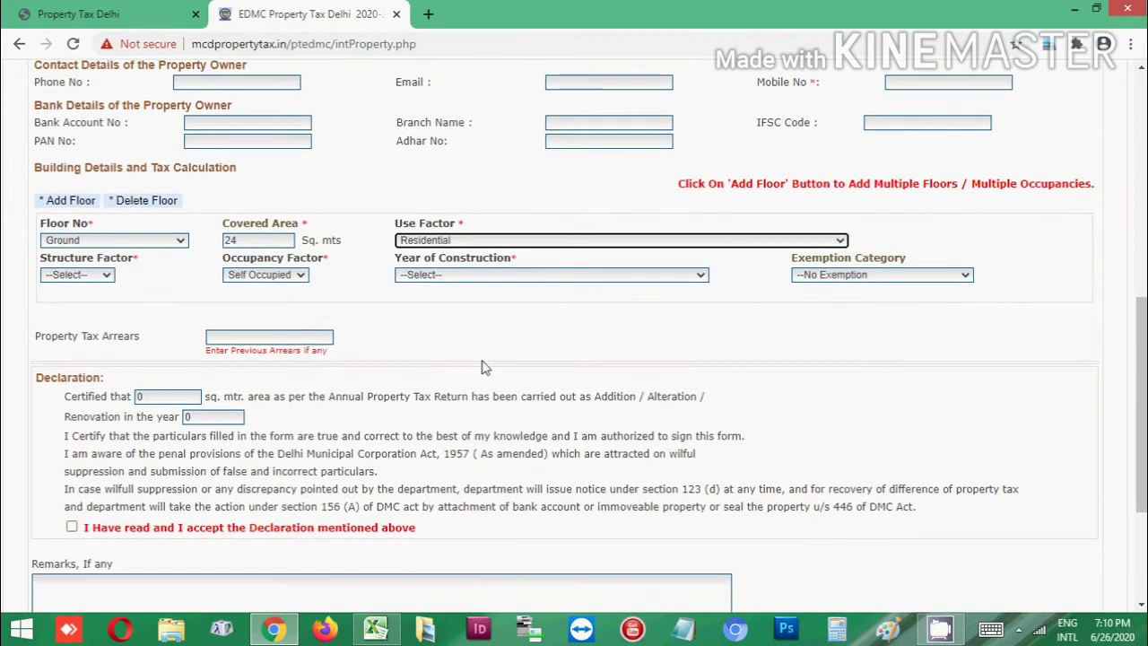
{"action": "left_click", "coordinate": [90, 191]}
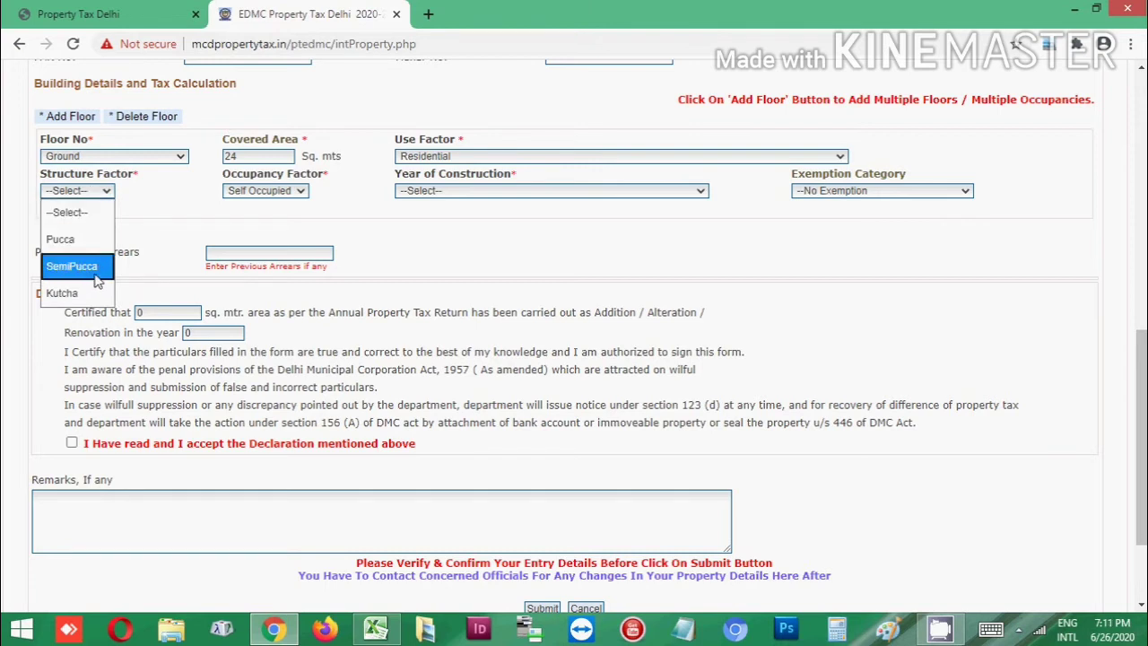
{"action": "left_click", "coordinate": [73, 240]}
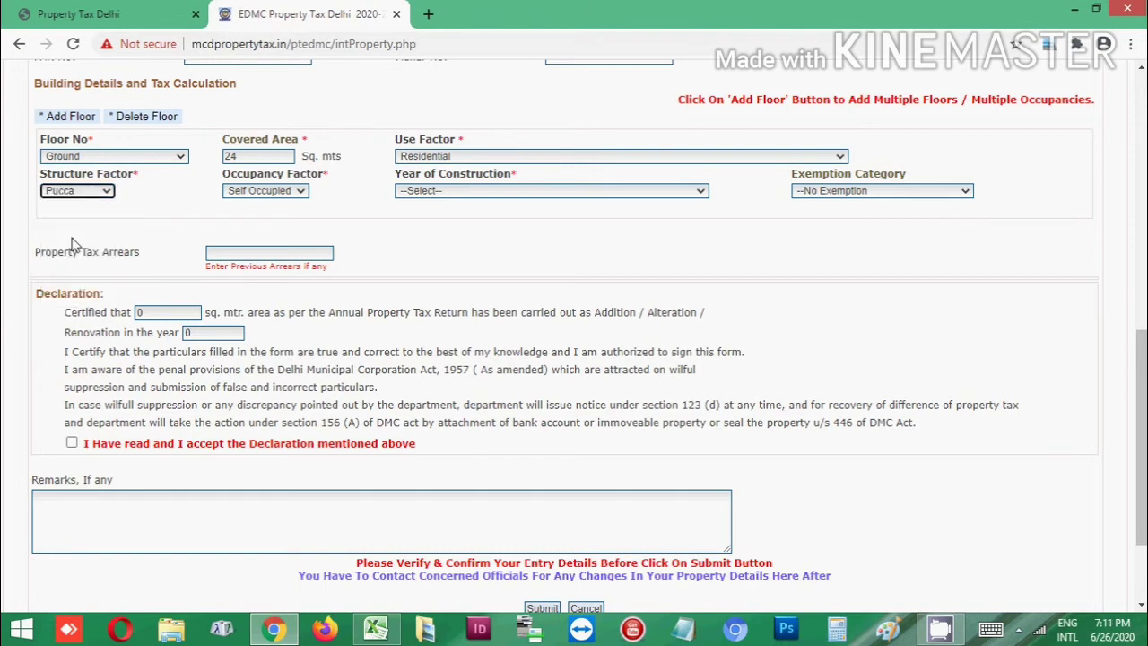
{"action": "left_click", "coordinate": [280, 192]}
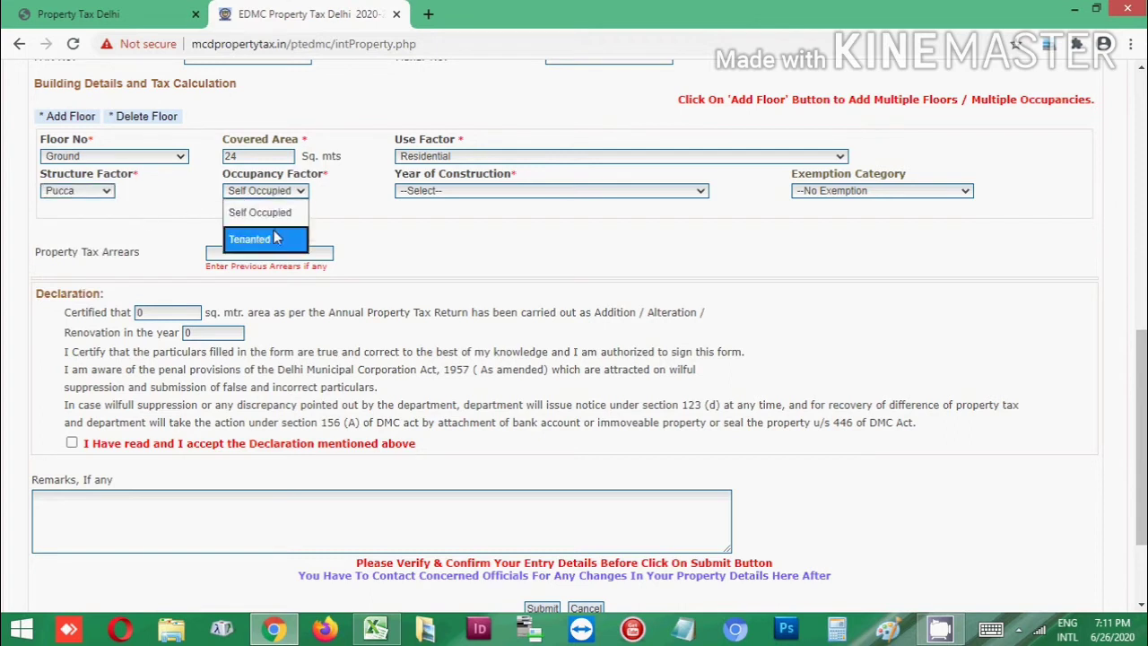
{"action": "left_click", "coordinate": [280, 212]}
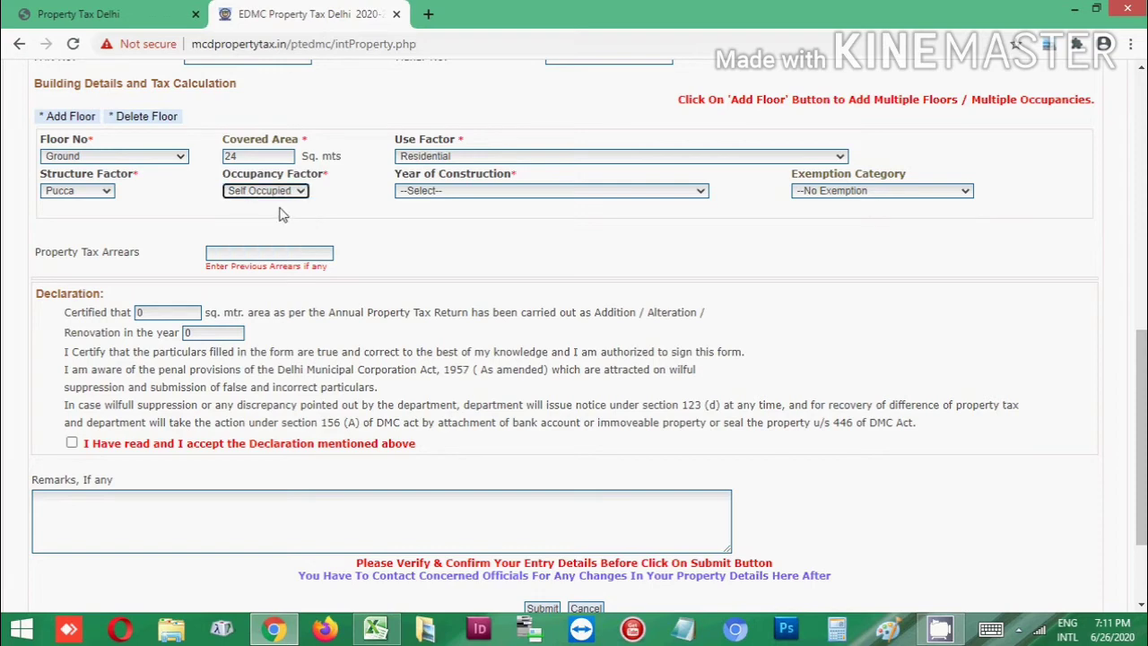
{"action": "left_click", "coordinate": [485, 190]}
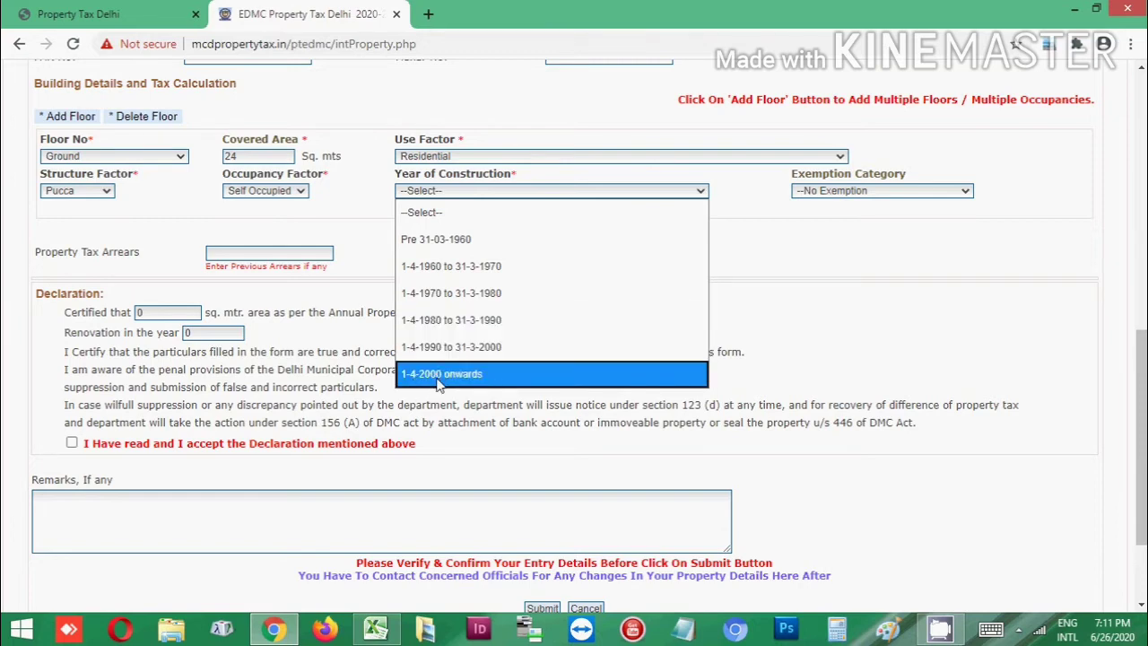
{"action": "left_click", "coordinate": [482, 323]}
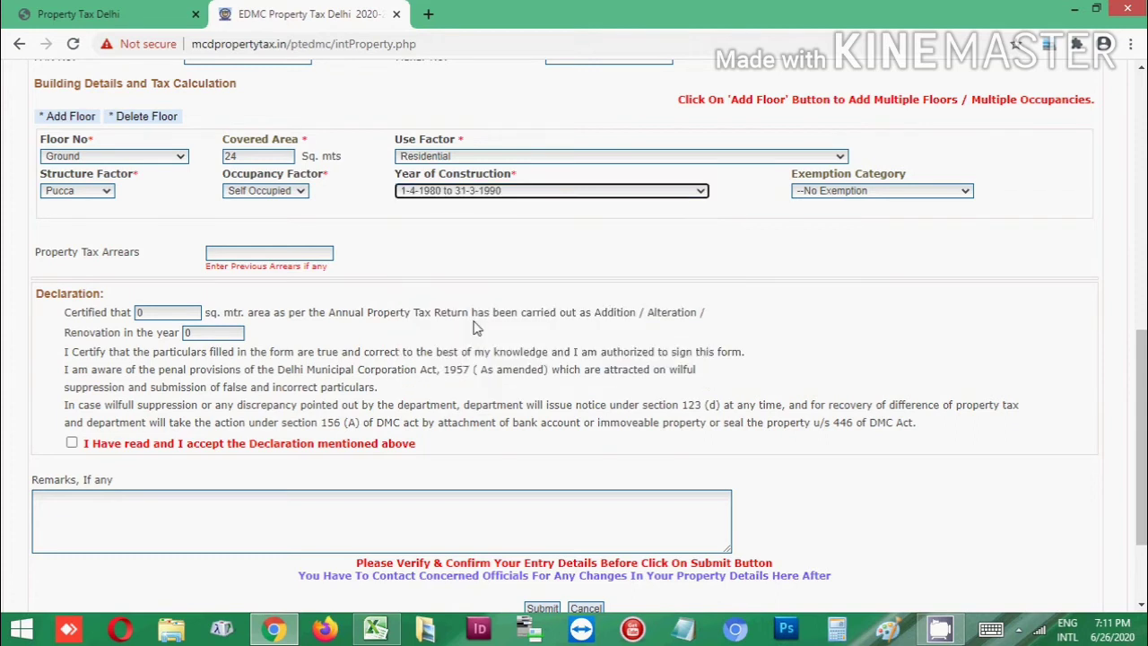
{"action": "left_click", "coordinate": [879, 193]}
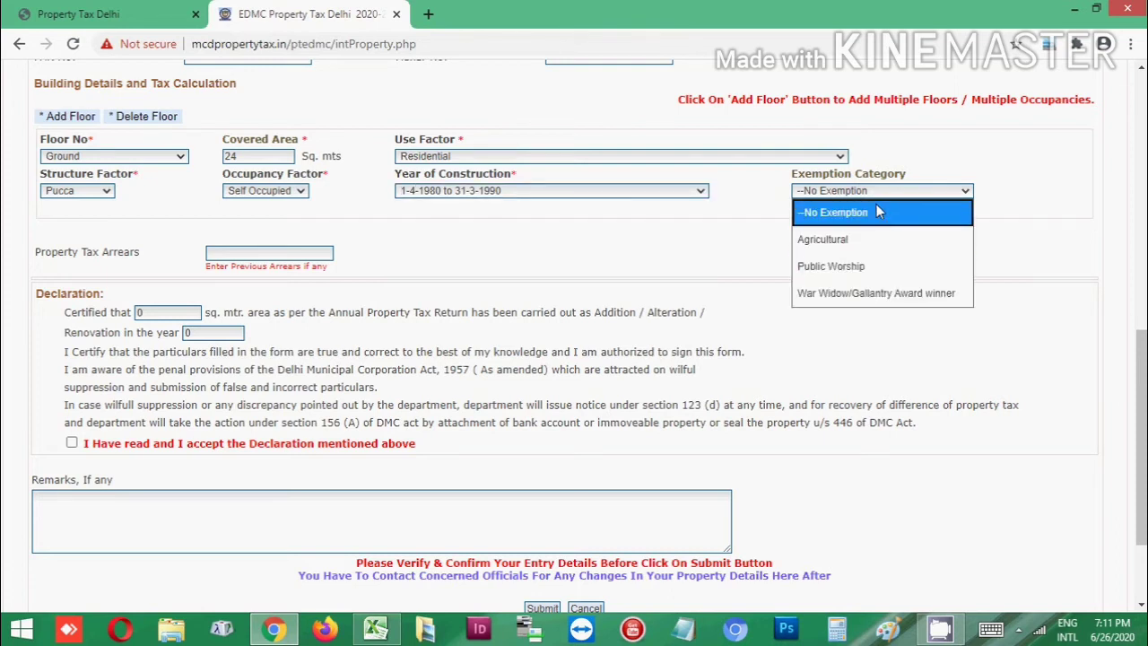
{"action": "left_click", "coordinate": [877, 206]}
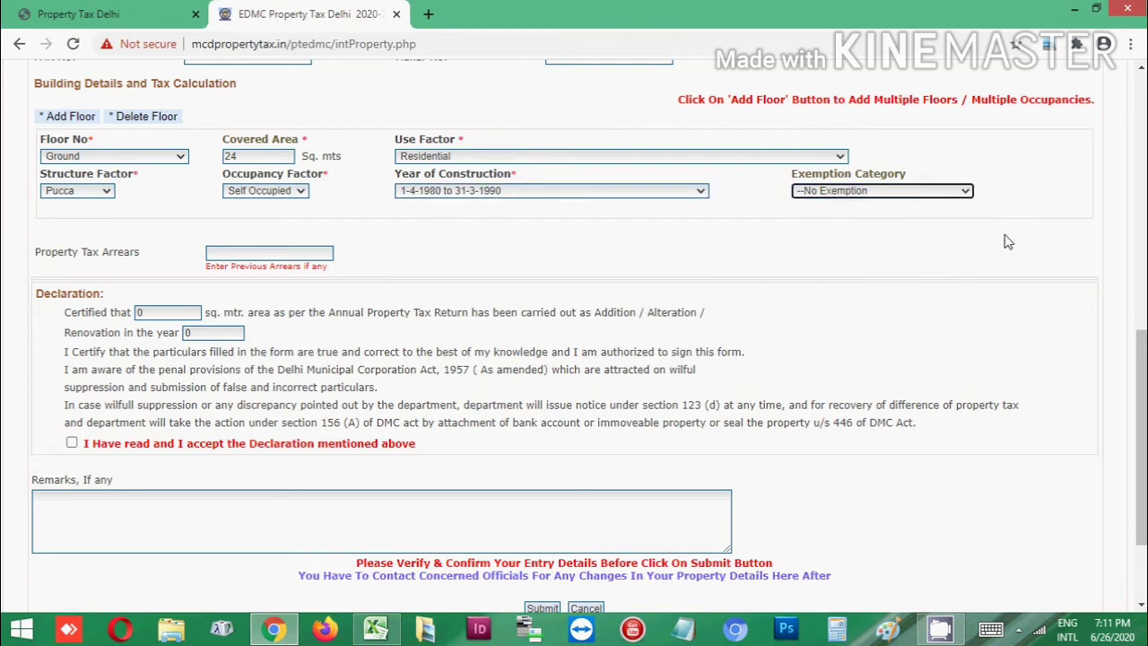
{"action": "scroll", "coordinate": [996, 262], "scroll_direction": "up", "scroll_amount": 2}
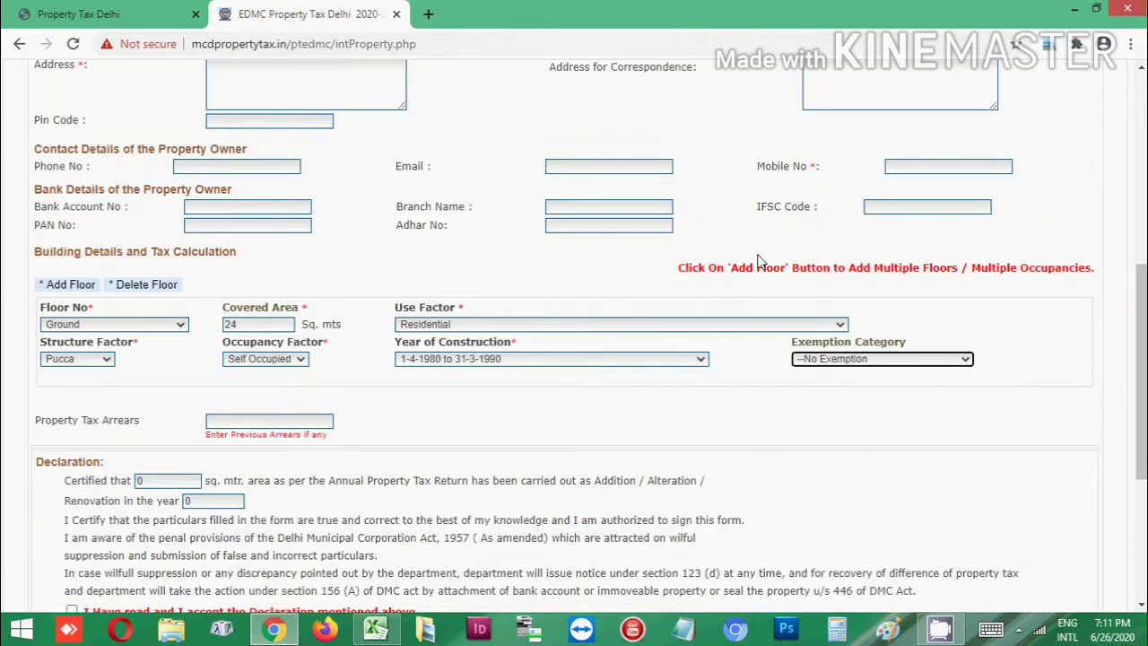
Add a second floor row and set its floor number to 1st
{"action": "scroll", "coordinate": [757, 260], "scroll_direction": "down", "scroll_amount": 2}
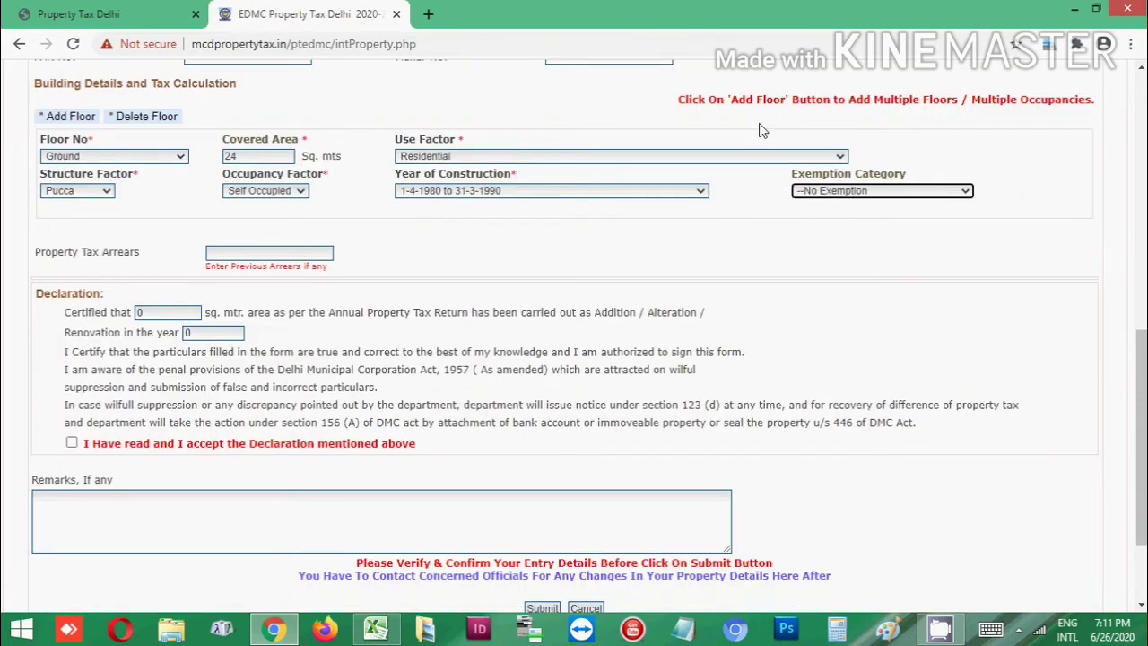
{"action": "scroll", "coordinate": [699, 164], "scroll_direction": "up", "scroll_amount": 1}
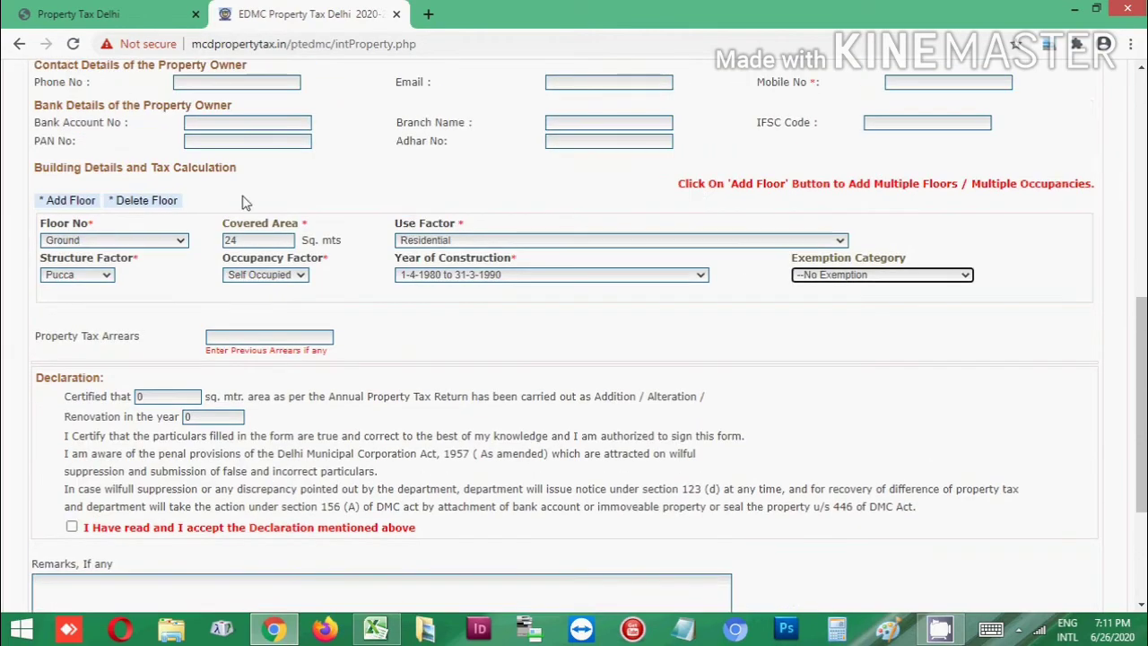
{"action": "left_click", "coordinate": [67, 201]}
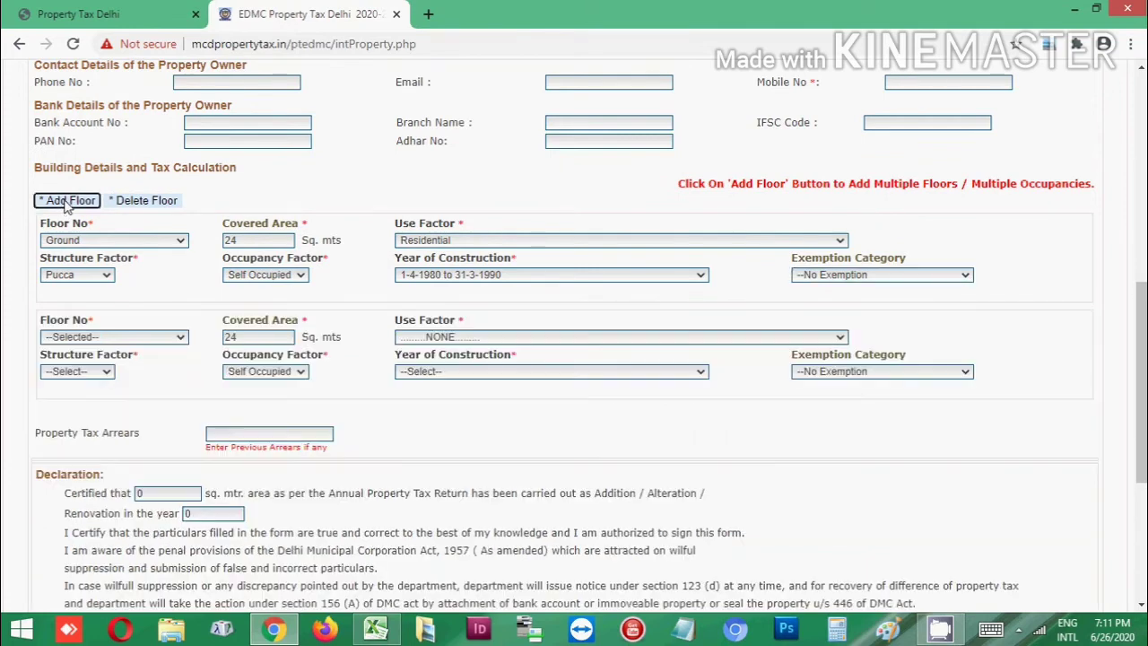
{"action": "scroll", "coordinate": [173, 218], "scroll_direction": "down", "scroll_amount": 1}
{"action": "scroll", "coordinate": [173, 218], "scroll_direction": "up", "scroll_amount": 1}
{"action": "left_click", "coordinate": [121, 203]}
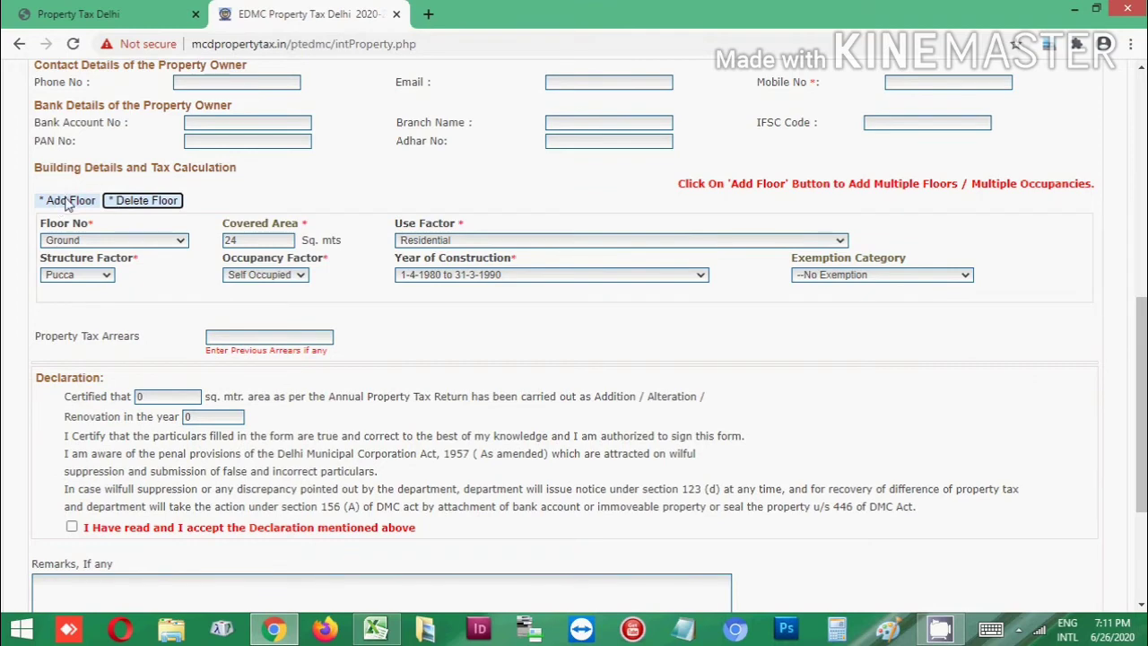
{"action": "left_click", "coordinate": [67, 201]}
{"action": "scroll", "coordinate": [153, 208], "scroll_direction": "down", "scroll_amount": 1}
{"action": "scroll", "coordinate": [122, 240], "scroll_direction": "down", "scroll_amount": 1}
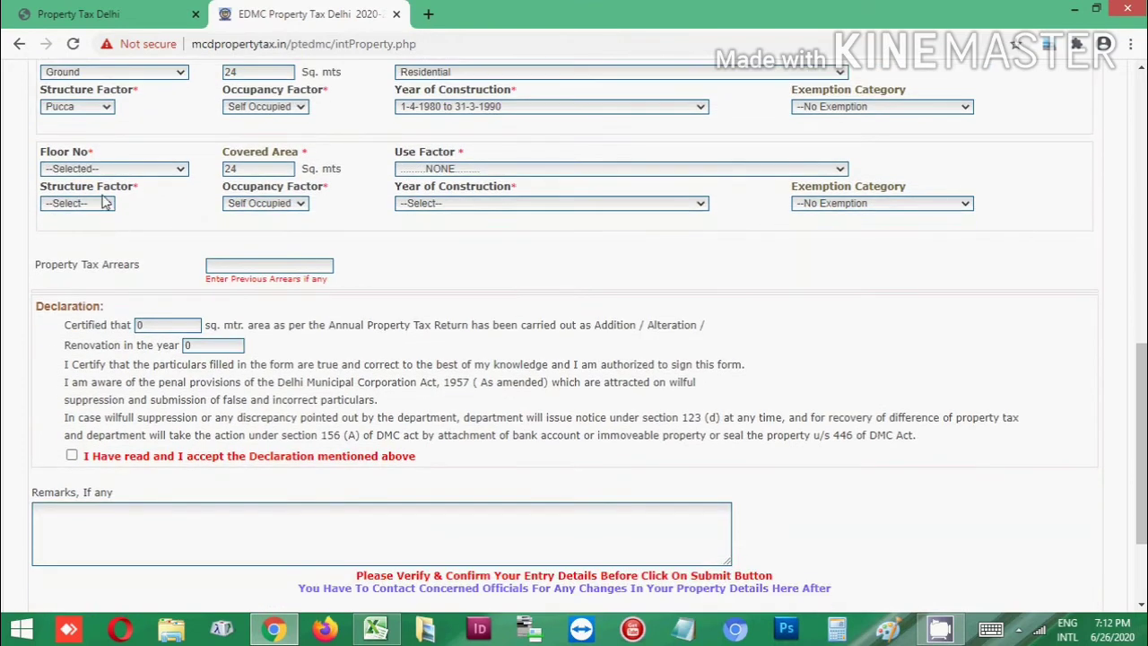
{"action": "left_click", "coordinate": [112, 172]}
{"action": "scroll", "coordinate": [96, 239], "scroll_direction": "down", "scroll_amount": 4}
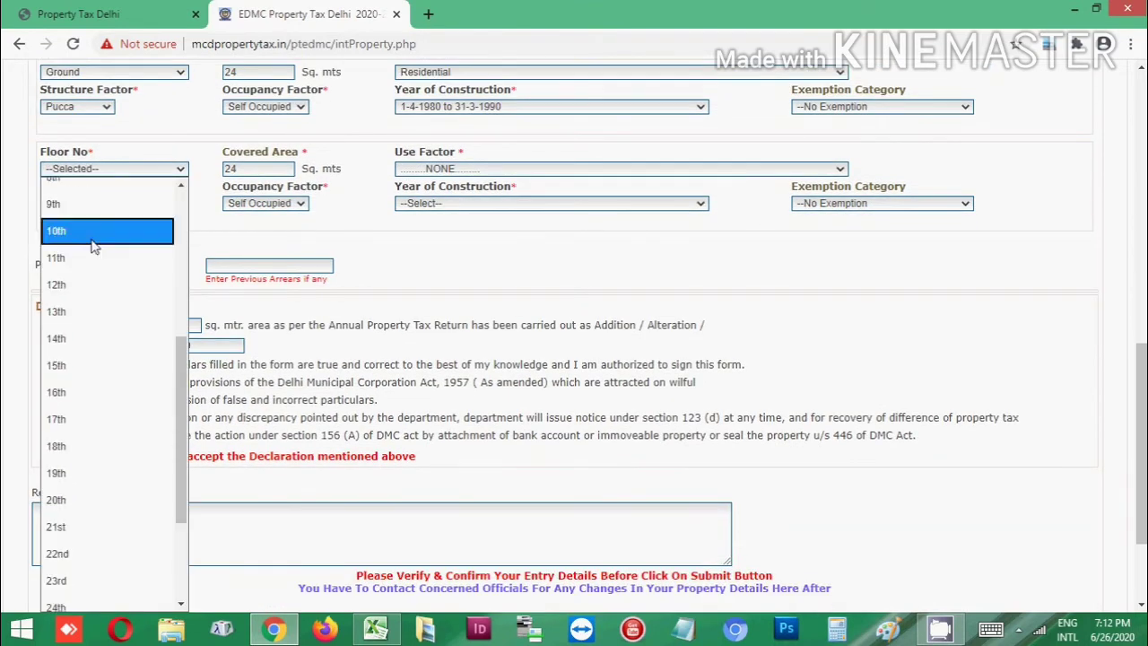
{"action": "scroll", "coordinate": [95, 238], "scroll_direction": "up", "scroll_amount": 4}
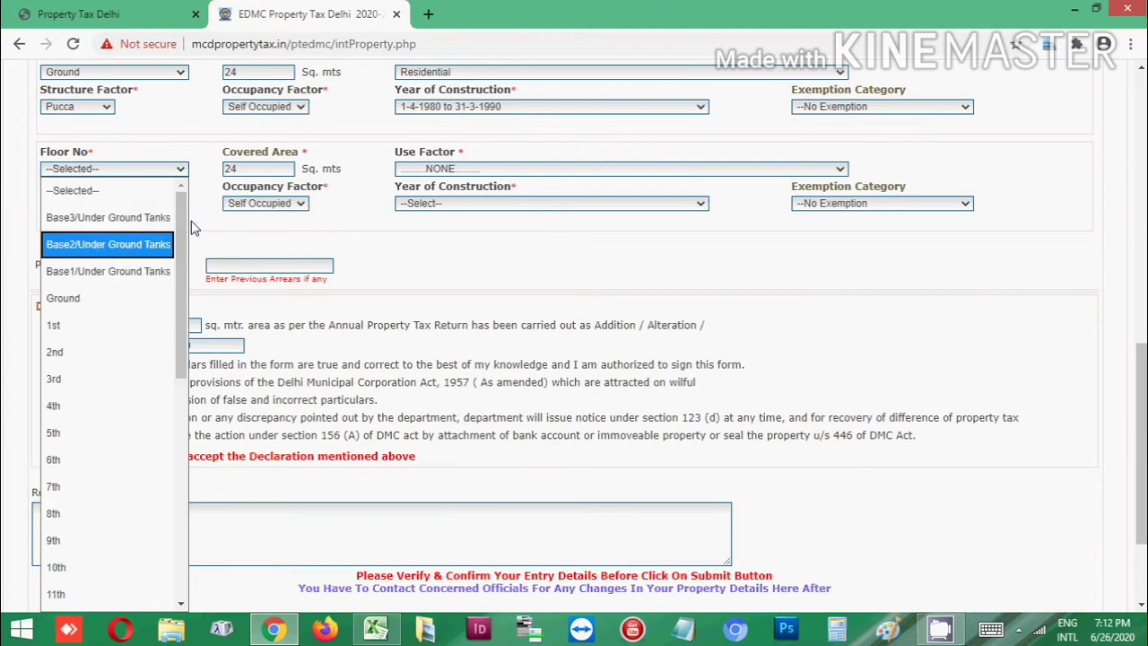
{"action": "scroll", "coordinate": [126, 215], "scroll_direction": "down", "scroll_amount": 1}
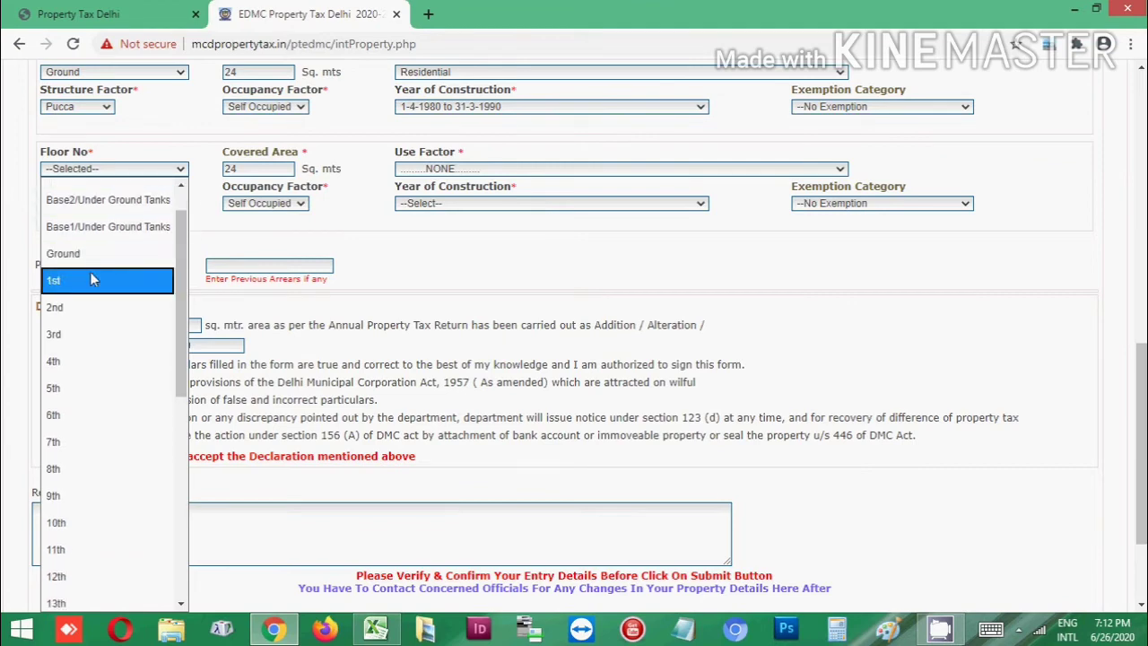
{"action": "left_click", "coordinate": [89, 280]}
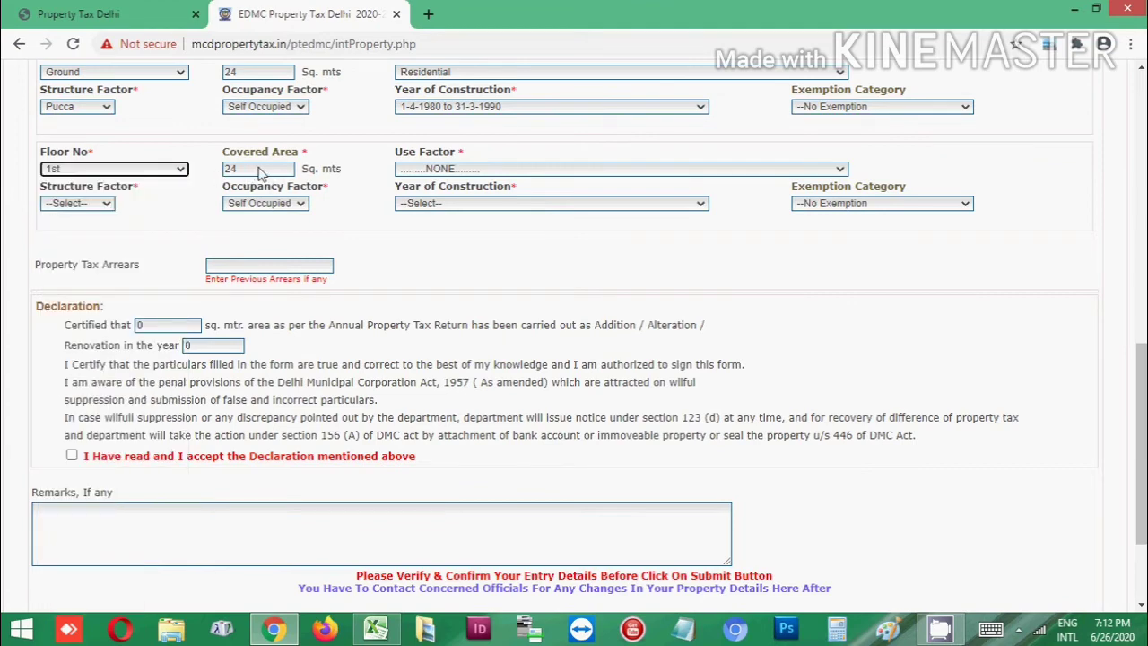
Make the 1st floor Residential, Pucca, Self Occupied, built 1-4-1970 to 31-3-1980, then add another row
{"action": "left_click", "coordinate": [429, 172]}
{"action": "left_click", "coordinate": [431, 218]}
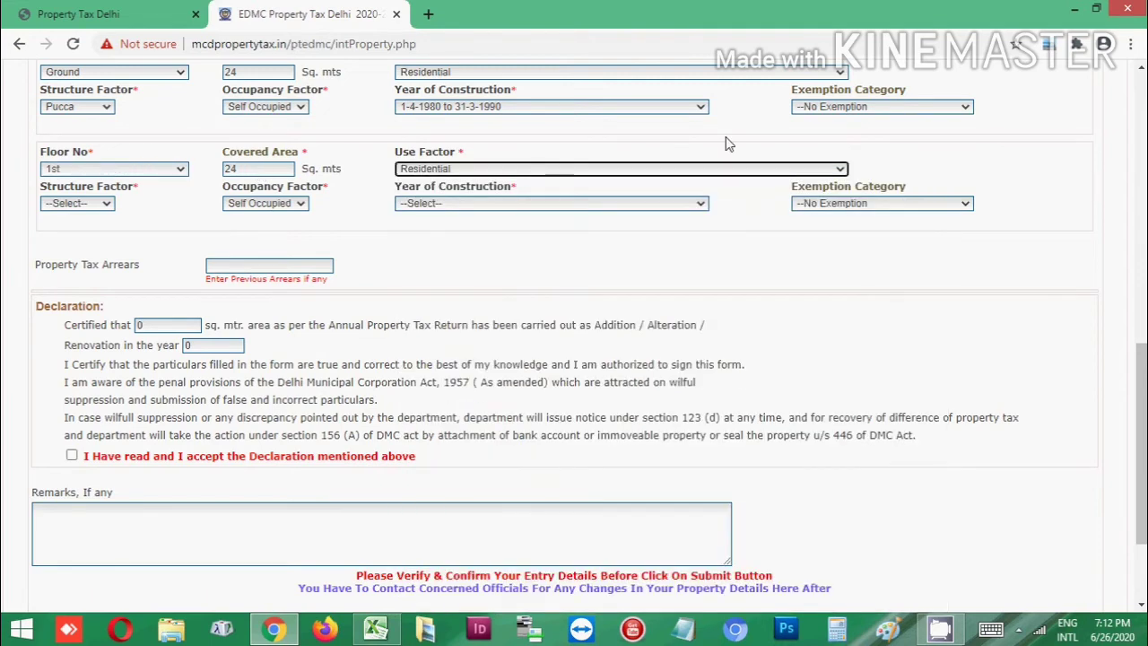
{"action": "left_click", "coordinate": [90, 205]}
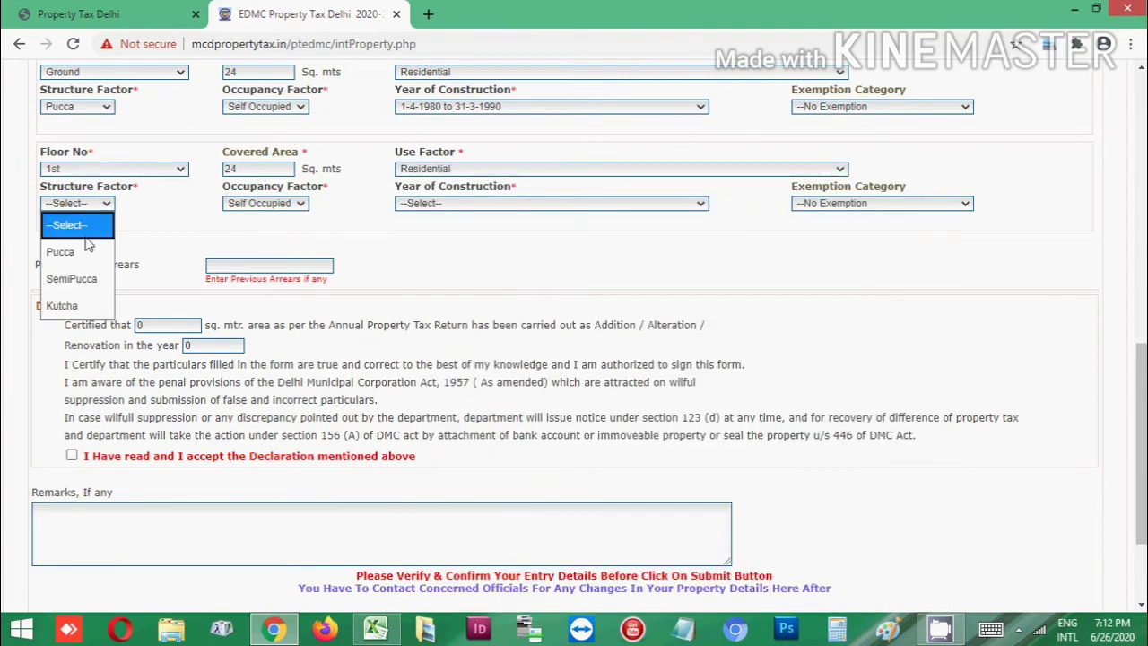
{"action": "left_click", "coordinate": [87, 249]}
{"action": "left_click", "coordinate": [276, 203]}
{"action": "left_click", "coordinate": [277, 226]}
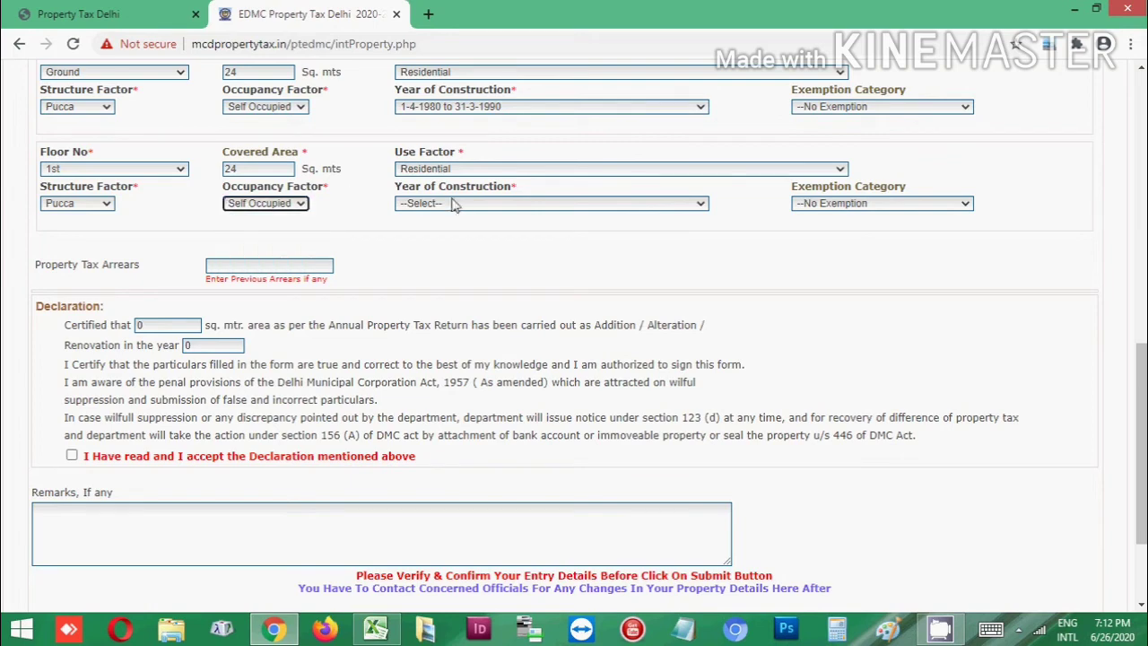
{"action": "left_click", "coordinate": [458, 202]}
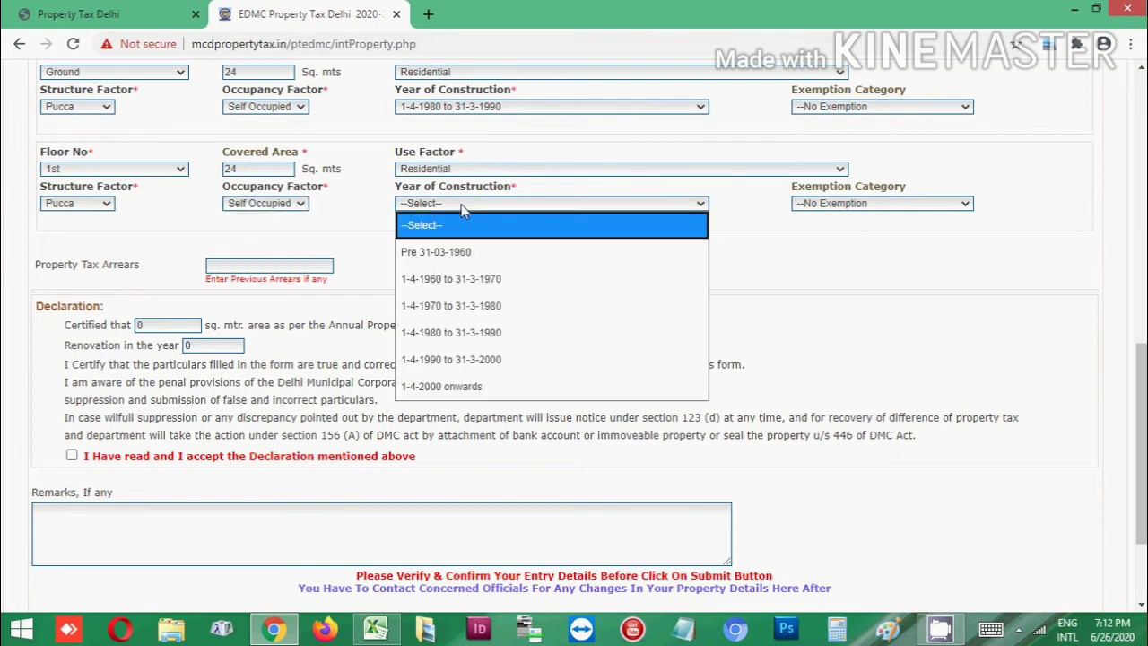
{"action": "left_click", "coordinate": [495, 306]}
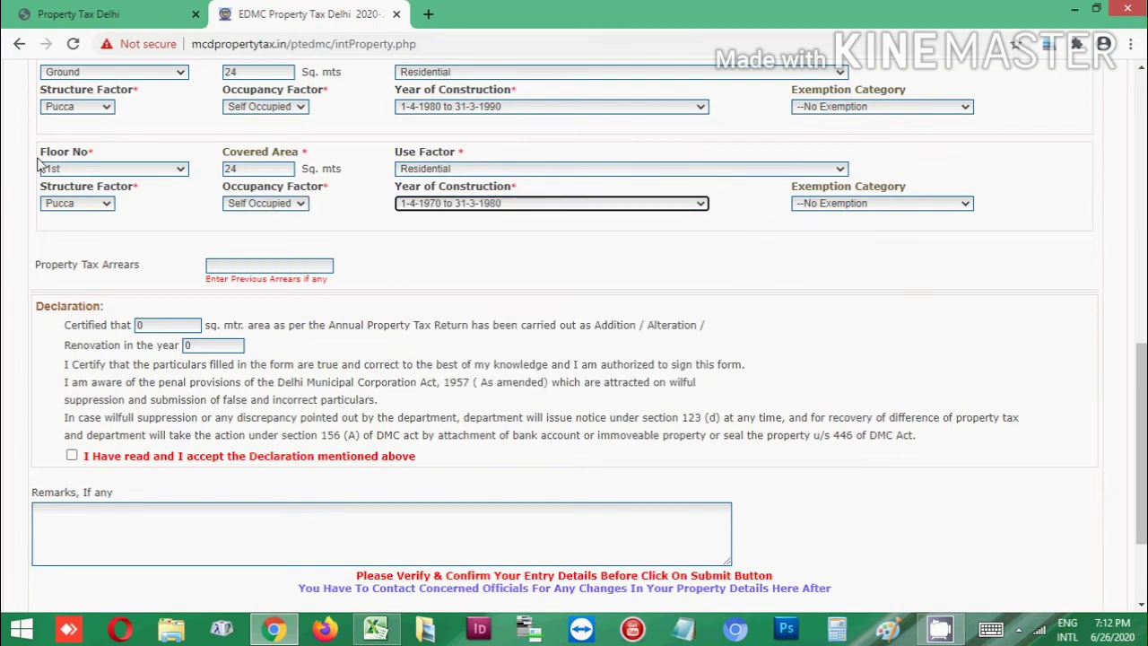
{"action": "scroll", "coordinate": [37, 165], "scroll_direction": "up", "scroll_amount": 2}
{"action": "left_click", "coordinate": [64, 198]}
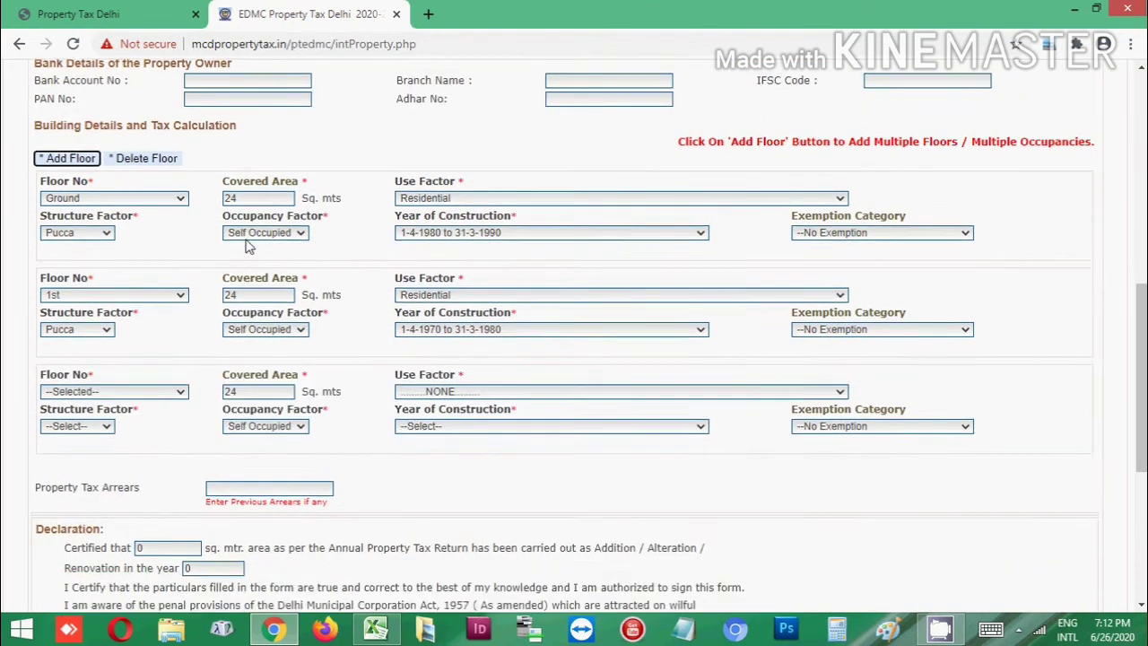
Set the third floor row's floor number to 2nd
{"action": "scroll", "coordinate": [250, 247], "scroll_direction": "down", "scroll_amount": 3}
{"action": "left_click", "coordinate": [106, 182]}
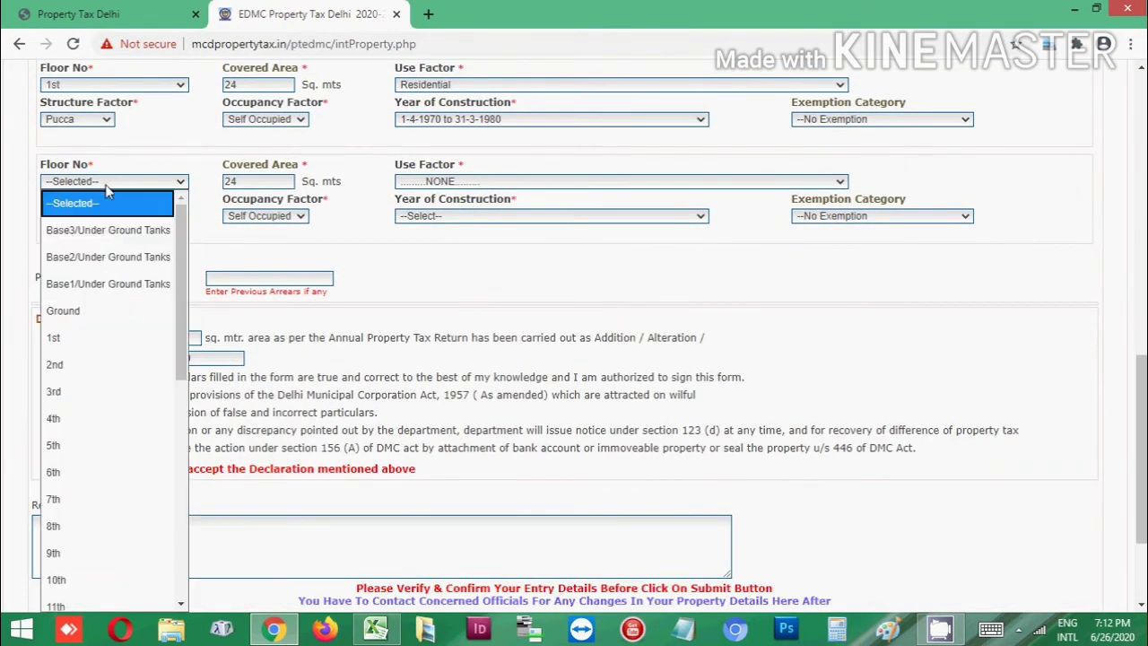
{"action": "scroll", "coordinate": [112, 234], "scroll_direction": "down", "scroll_amount": 4}
{"action": "scroll", "coordinate": [117, 249], "scroll_direction": "up", "scroll_amount": 4}
{"action": "scroll", "coordinate": [114, 248], "scroll_direction": "down", "scroll_amount": 2}
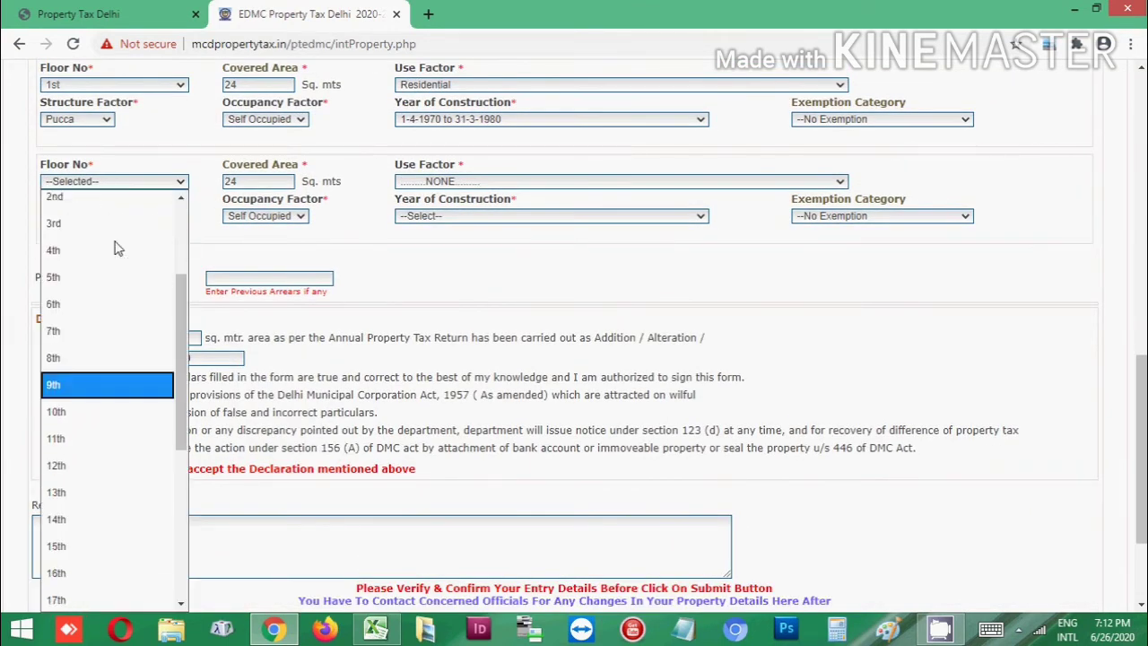
{"action": "scroll", "coordinate": [80, 218], "scroll_direction": "up", "scroll_amount": 1}
{"action": "left_click", "coordinate": [79, 210]}
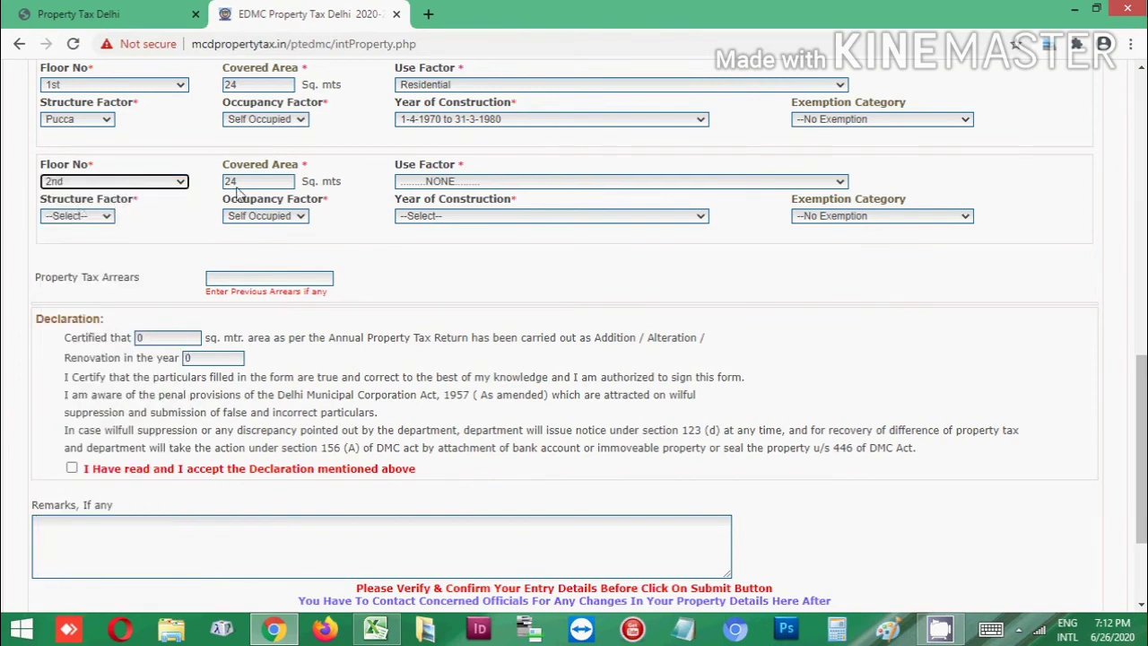
Give the 2nd floor Residential use, Pucca structure and 1-4-1980 to 31-3-1990 construction
{"action": "left_click", "coordinate": [497, 188]}
{"action": "left_click", "coordinate": [474, 231]}
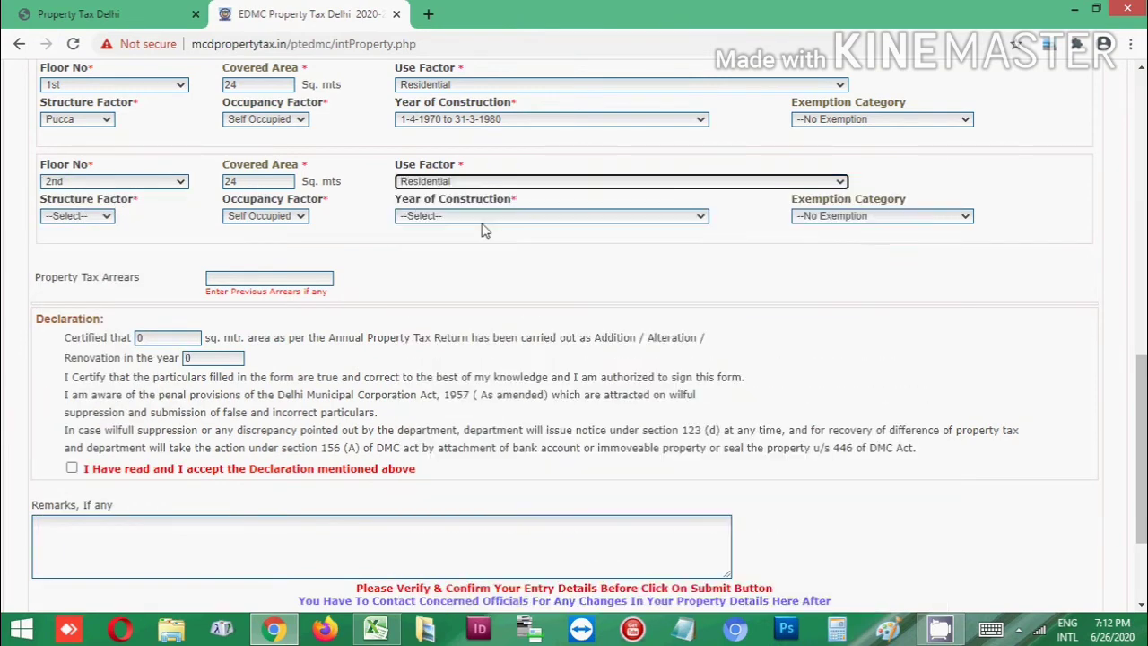
{"action": "left_click", "coordinate": [103, 219]}
{"action": "left_click", "coordinate": [85, 263]}
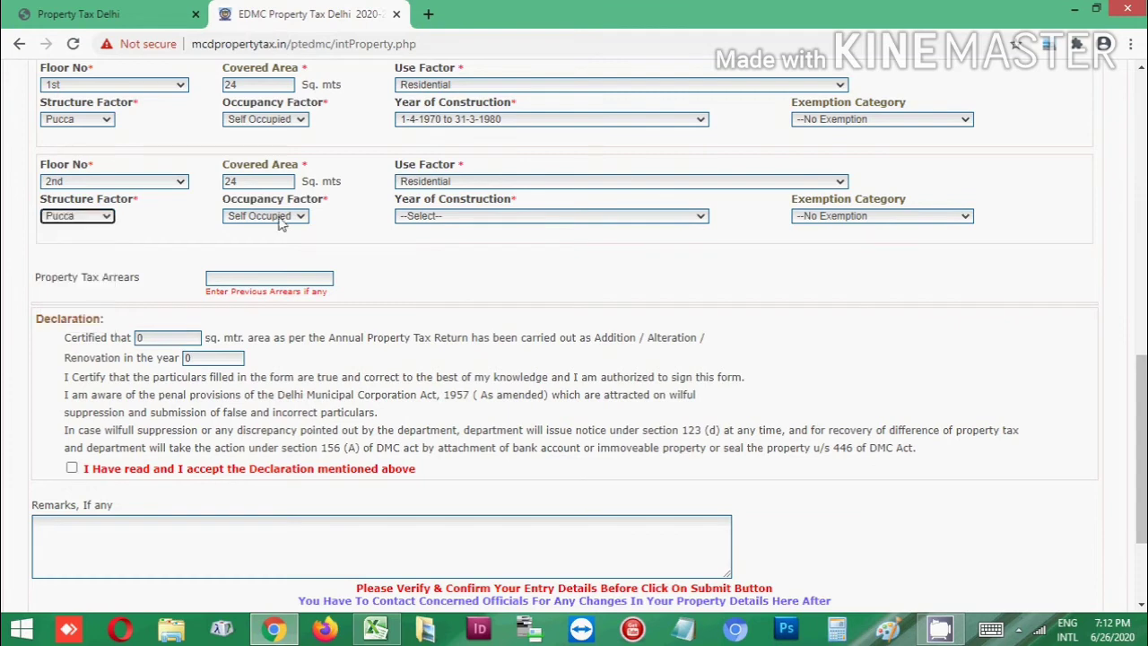
{"action": "left_click", "coordinate": [413, 219]}
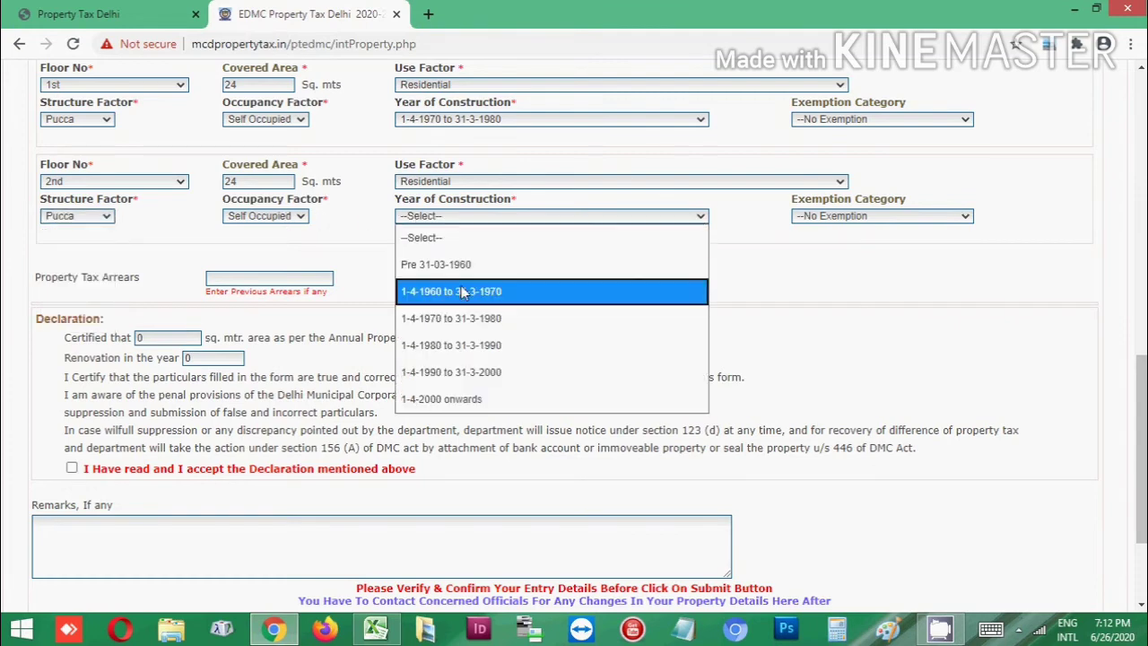
{"action": "left_click", "coordinate": [484, 349]}
{"action": "scroll", "coordinate": [457, 262], "scroll_direction": "down", "scroll_amount": 1}
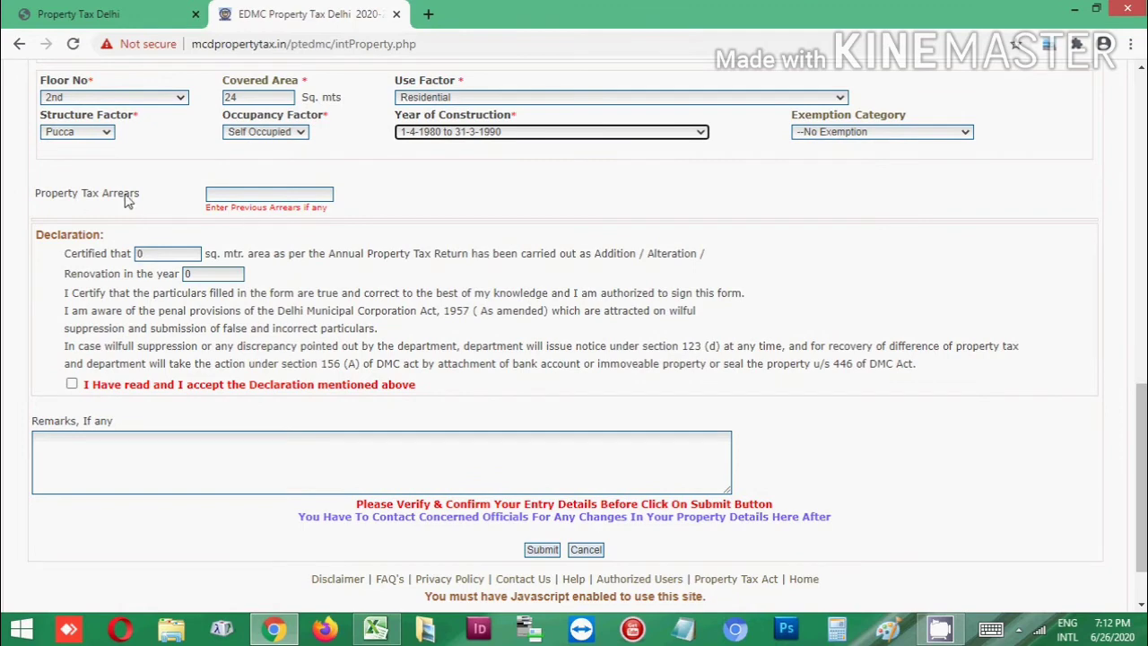
Check the 1st and 2nd floor rows, then tick 'I Have read and I accept the Declaration mentioned above'
{"action": "scroll", "coordinate": [429, 204], "scroll_direction": "down", "scroll_amount": 1}
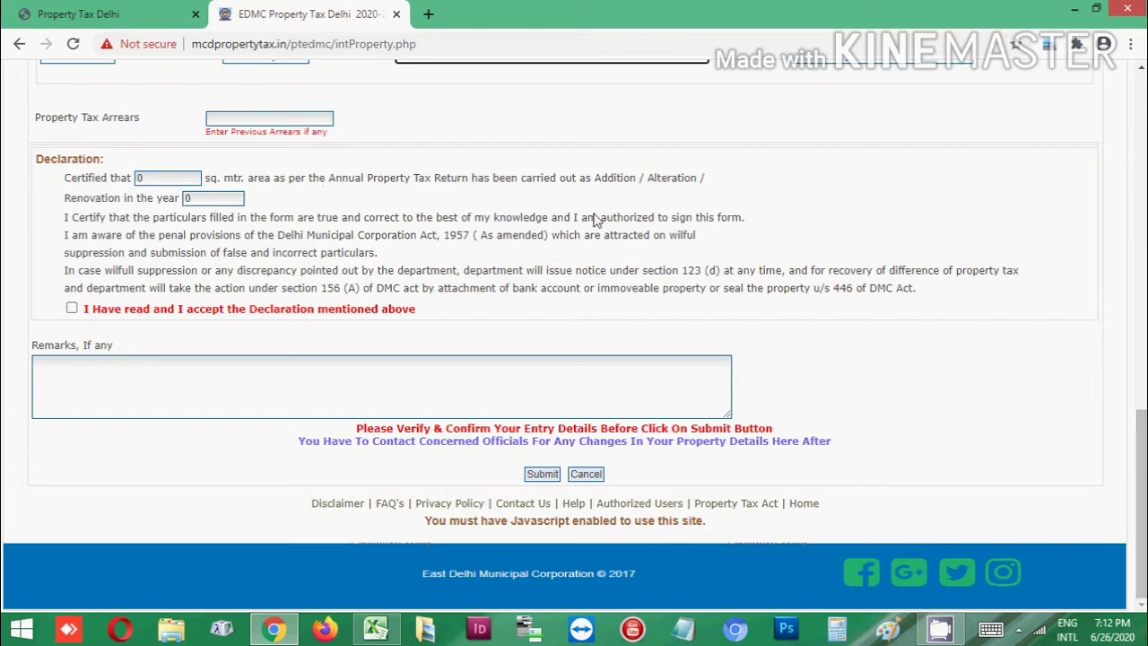
{"action": "scroll", "coordinate": [916, 323], "scroll_direction": "up", "scroll_amount": 2}
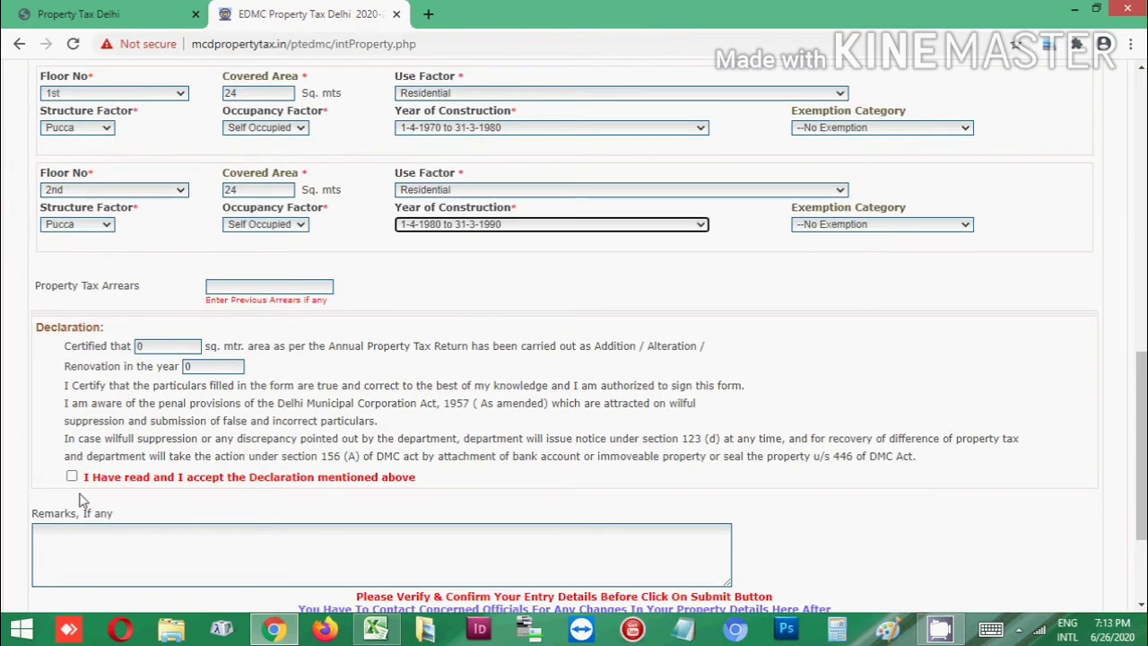
{"action": "scroll", "coordinate": [81, 495], "scroll_direction": "down", "scroll_amount": 1}
{"action": "left_click", "coordinate": [72, 392]}
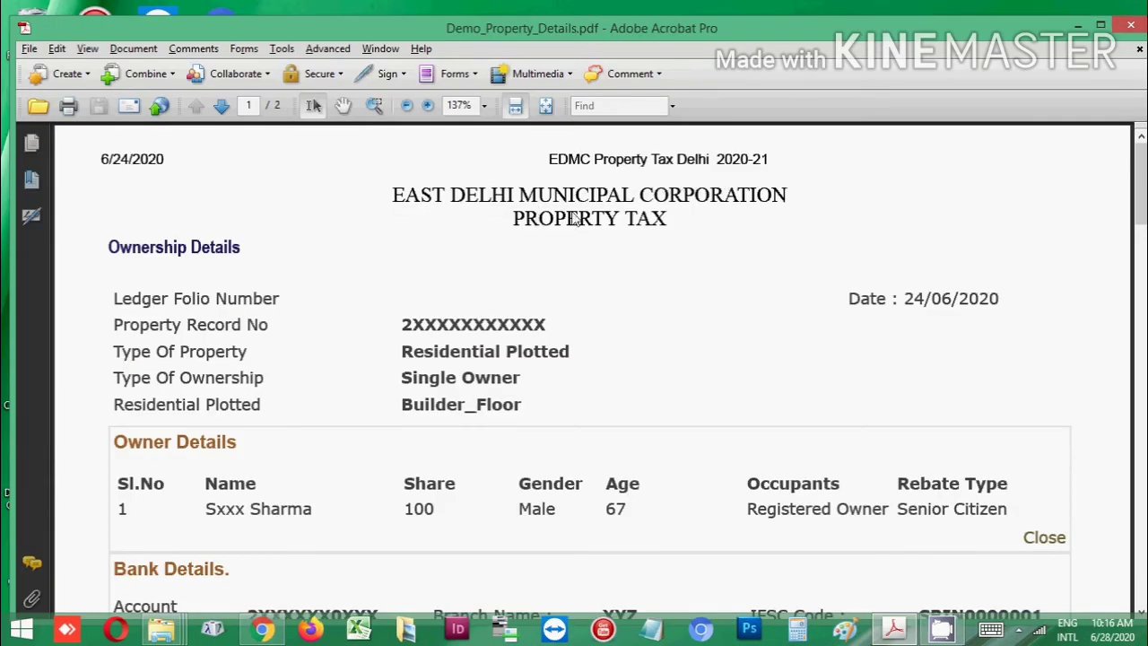
{"action": "scroll", "coordinate": [617, 251], "scroll_direction": "down", "scroll_amount": 1}
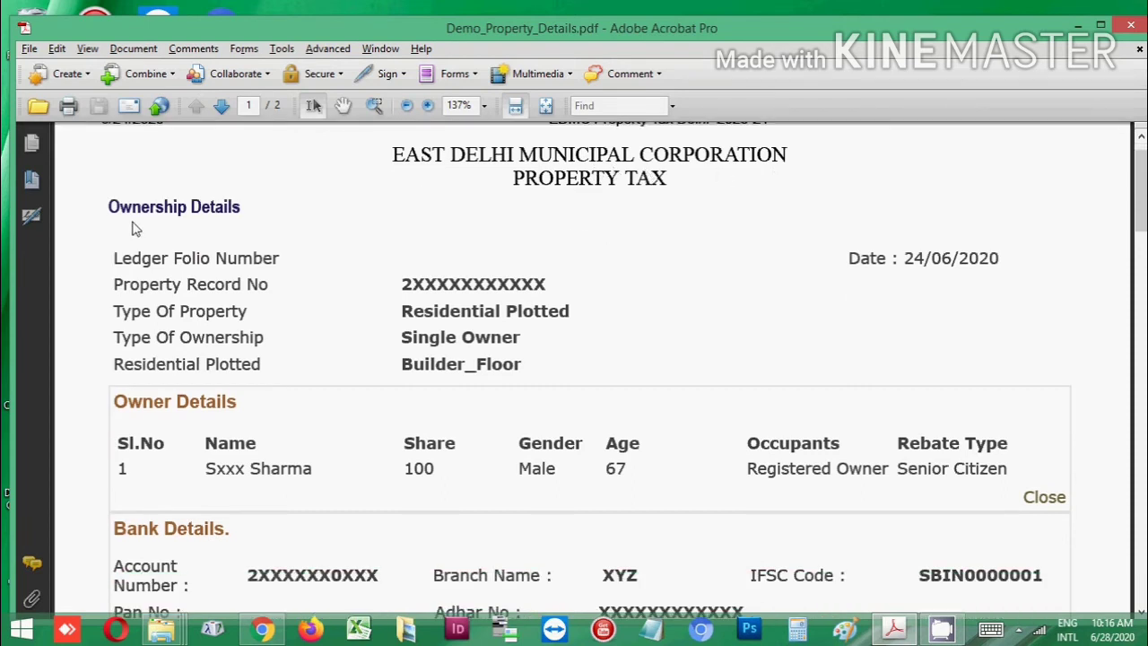
{"action": "scroll", "coordinate": [238, 310], "scroll_direction": "down", "scroll_amount": 1}
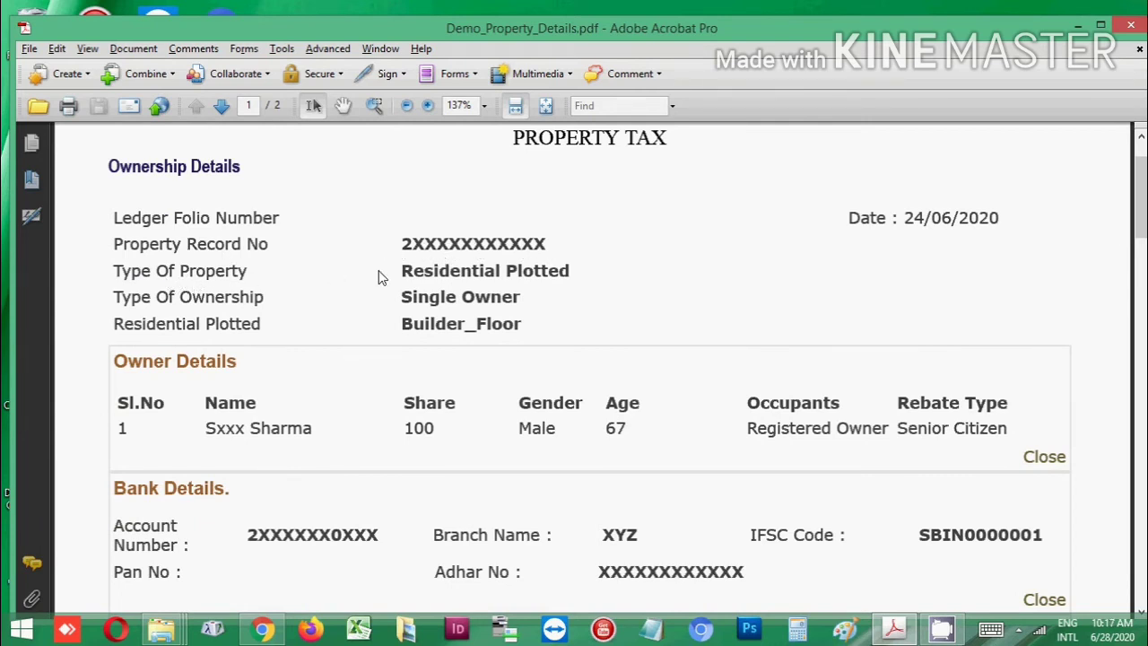
{"action": "scroll", "coordinate": [541, 281], "scroll_direction": "down", "scroll_amount": 1}
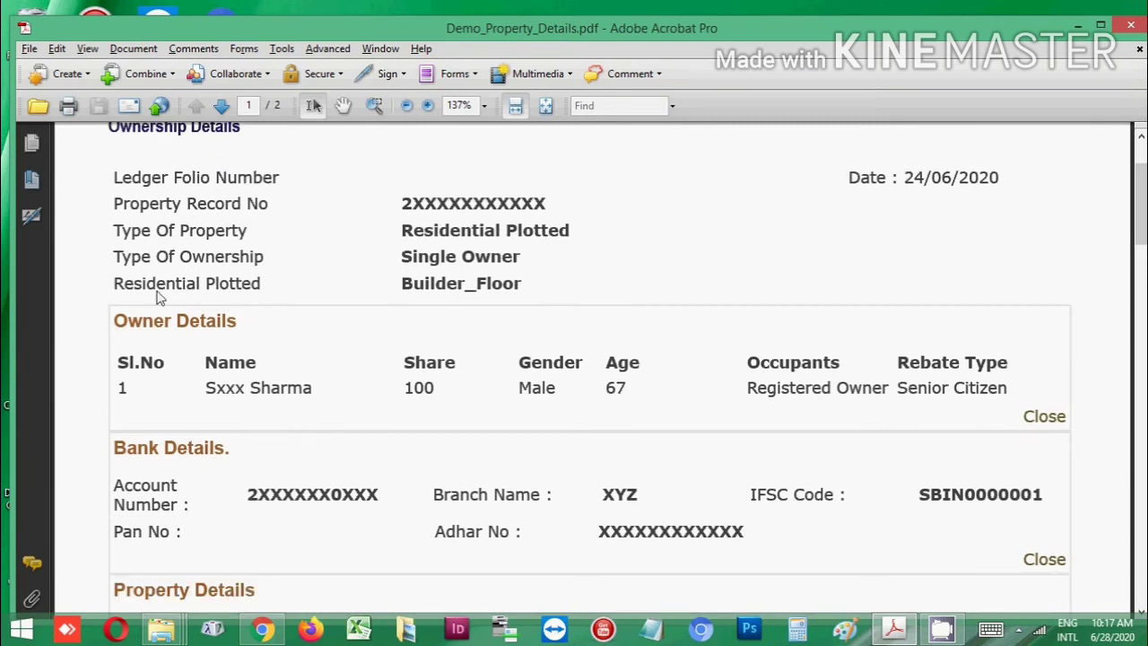
{"action": "scroll", "coordinate": [507, 290], "scroll_direction": "down", "scroll_amount": 3}
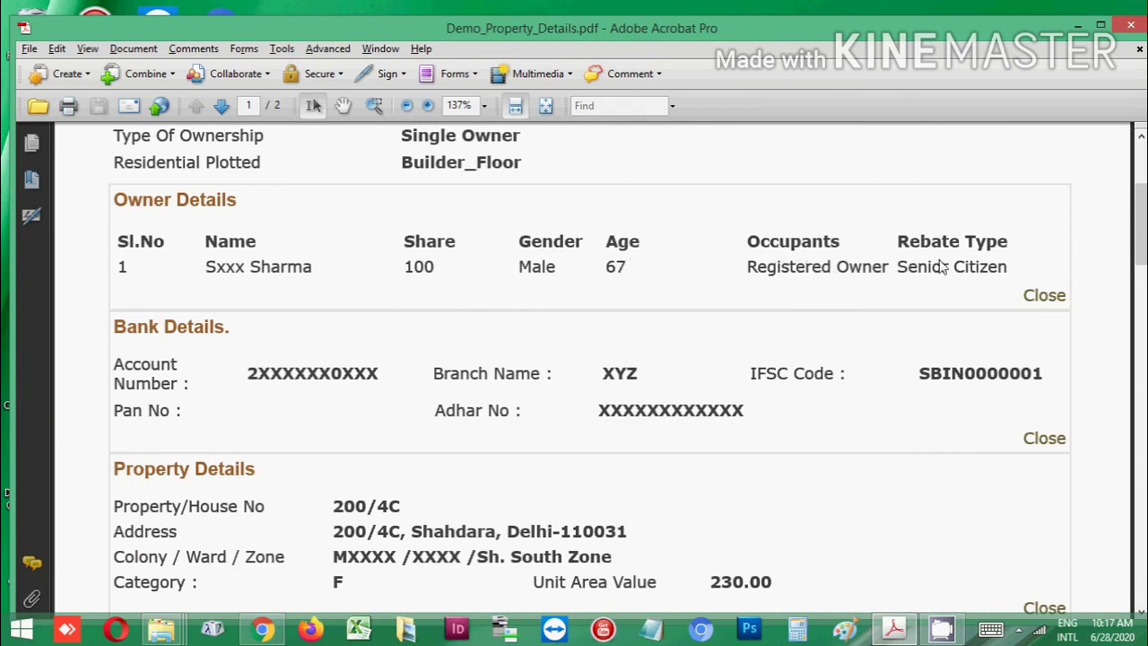
{"action": "scroll", "coordinate": [981, 285], "scroll_direction": "down", "scroll_amount": 2}
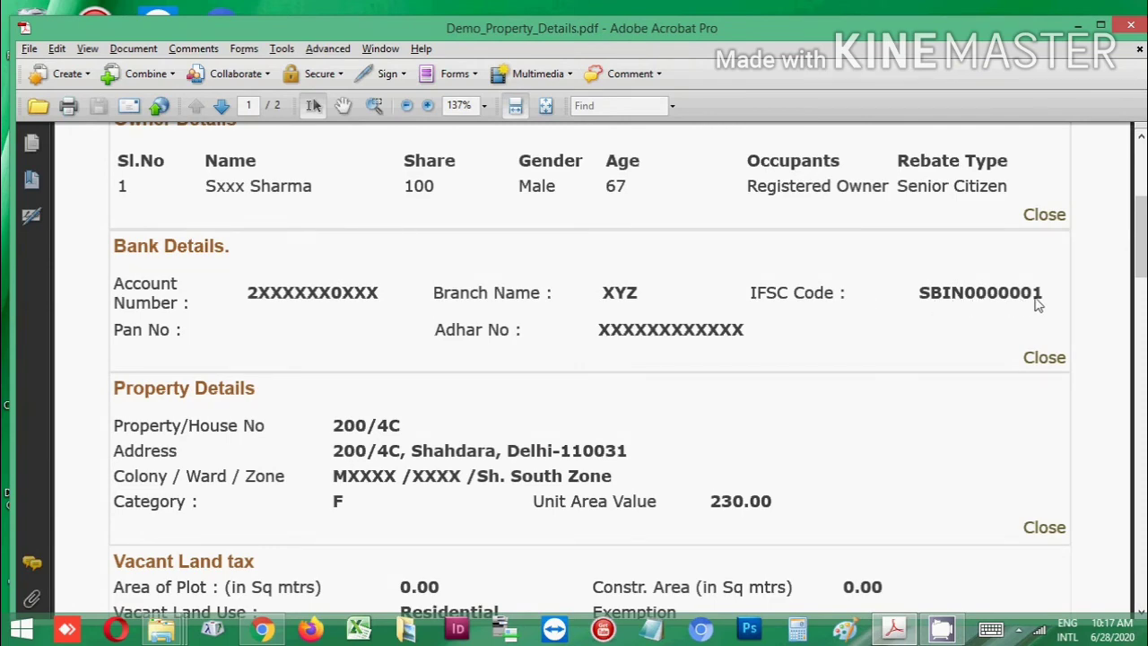
{"action": "scroll", "coordinate": [807, 329], "scroll_direction": "down", "scroll_amount": 1}
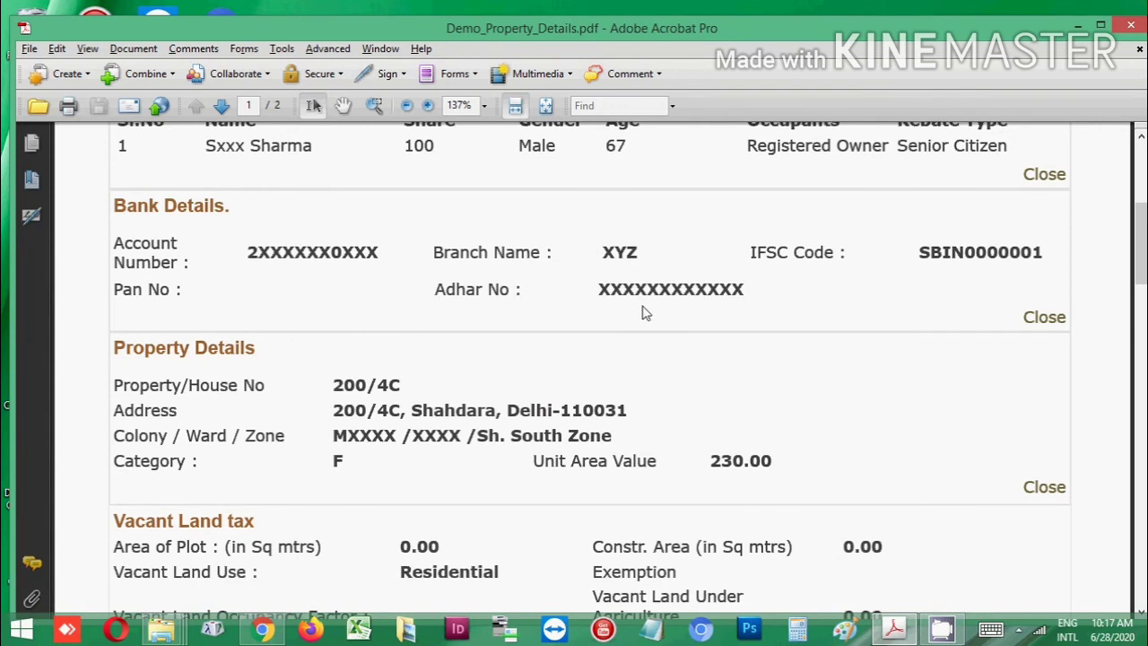
{"action": "scroll", "coordinate": [642, 313], "scroll_direction": "down", "scroll_amount": 3}
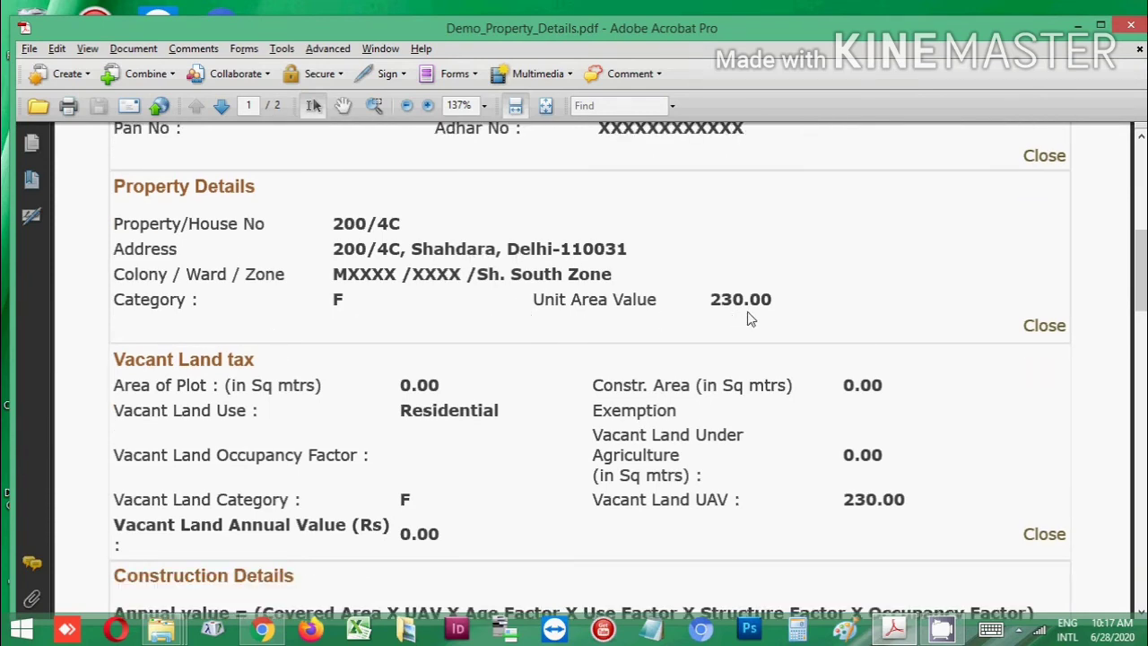
{"action": "scroll", "coordinate": [749, 319], "scroll_direction": "down", "scroll_amount": 3}
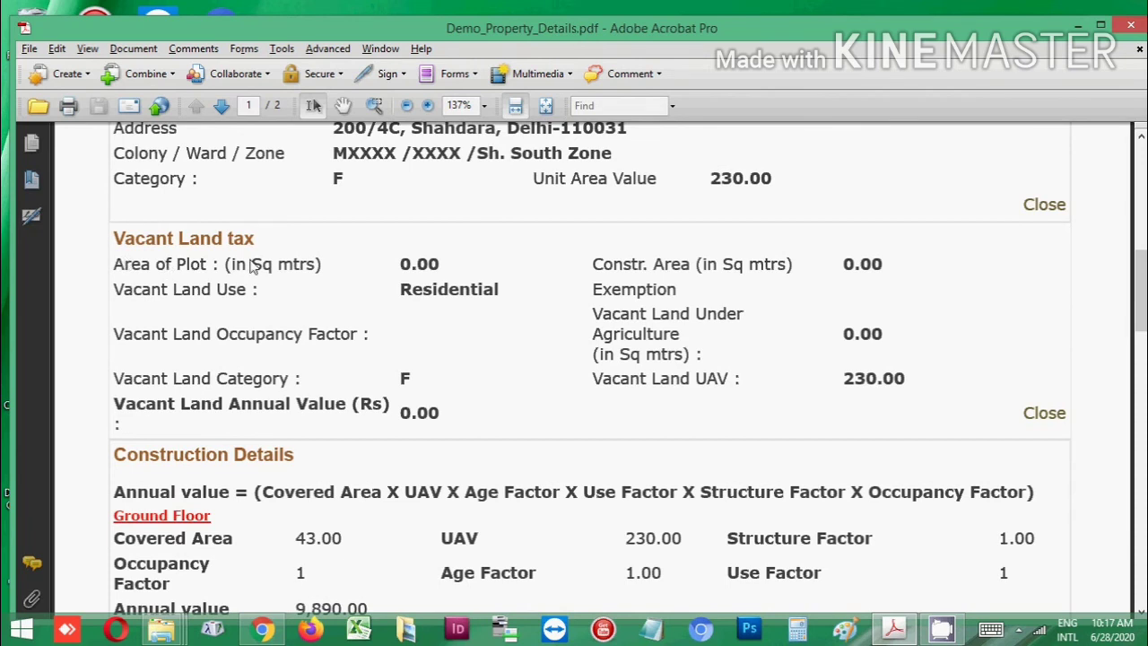
{"action": "scroll", "coordinate": [254, 269], "scroll_direction": "down", "scroll_amount": 1}
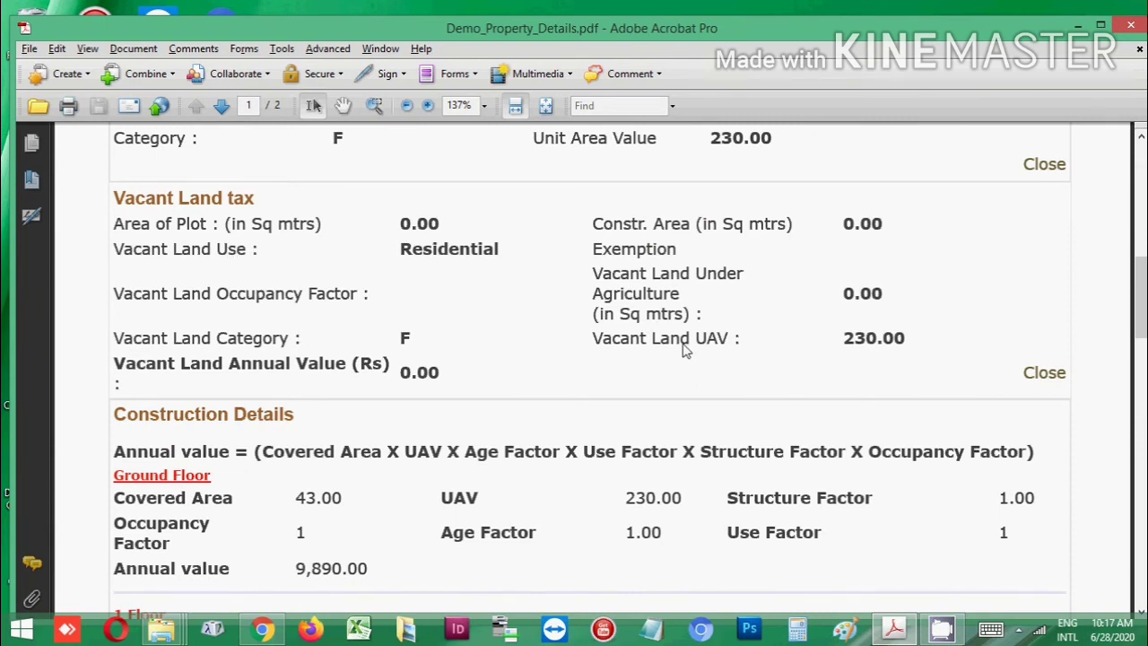
{"action": "scroll", "coordinate": [684, 350], "scroll_direction": "down", "scroll_amount": 4}
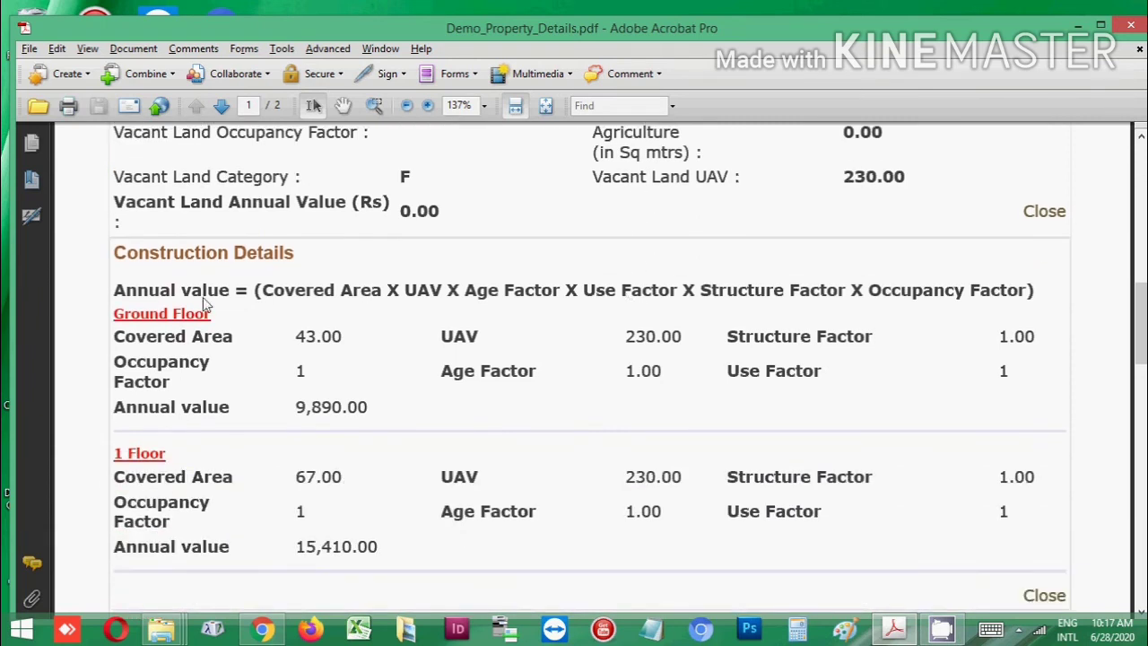
{"action": "scroll", "coordinate": [205, 305], "scroll_direction": "down", "scroll_amount": 1}
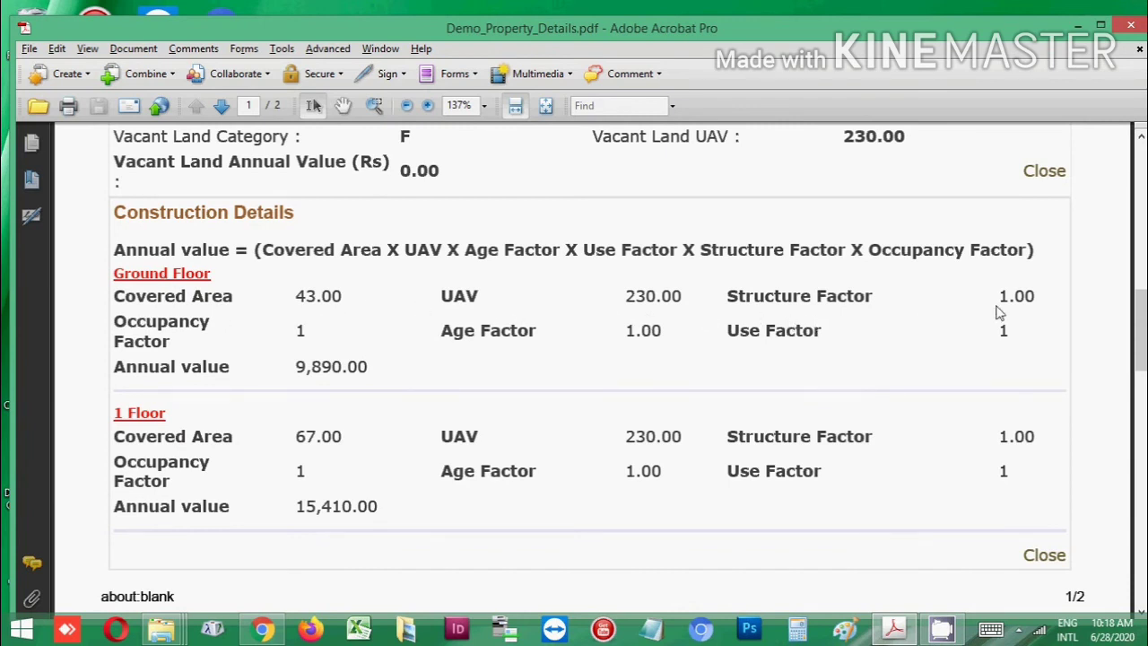
{"action": "scroll", "coordinate": [209, 337], "scroll_direction": "down", "scroll_amount": 1}
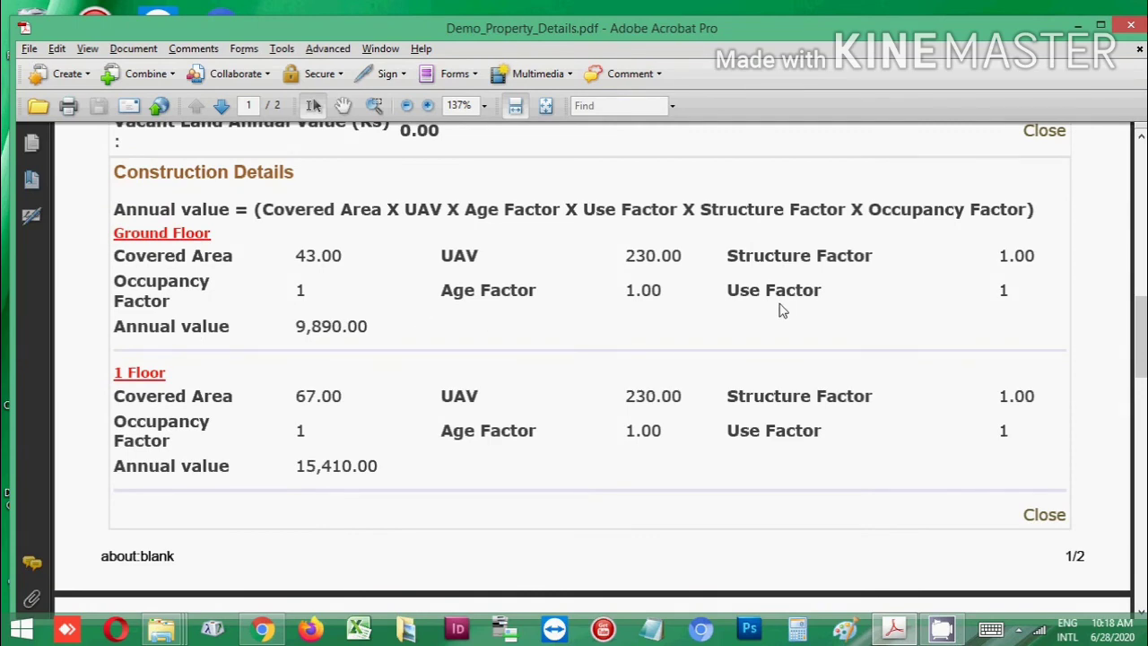
{"action": "scroll", "coordinate": [850, 305], "scroll_direction": "down", "scroll_amount": 1}
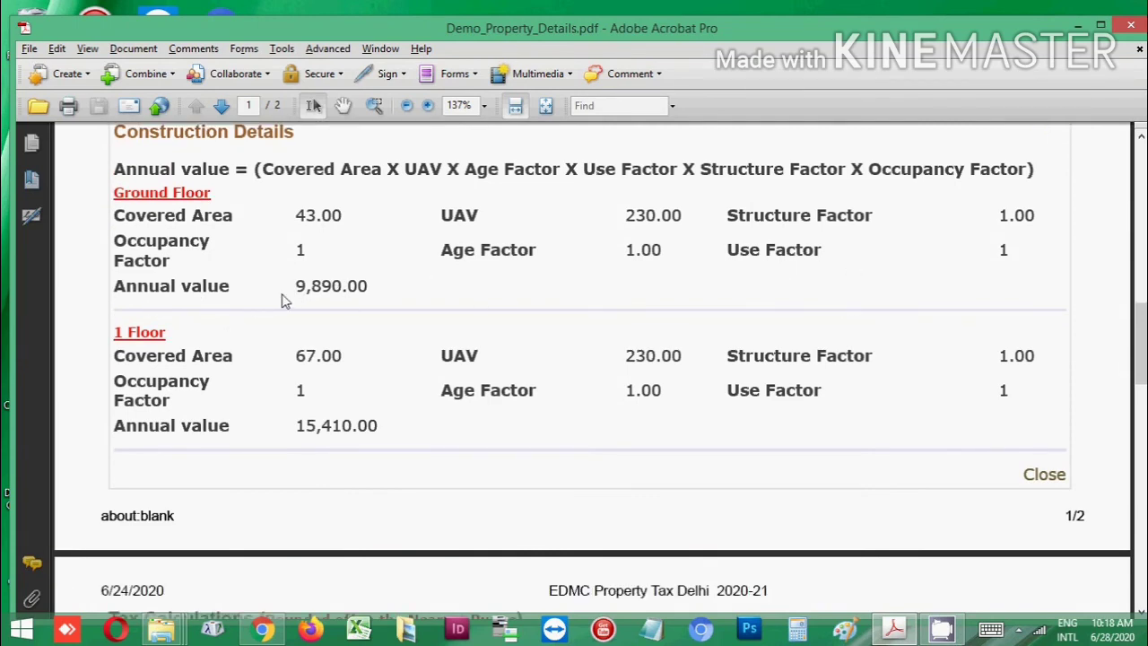
{"action": "scroll", "coordinate": [282, 301], "scroll_direction": "down", "scroll_amount": 2}
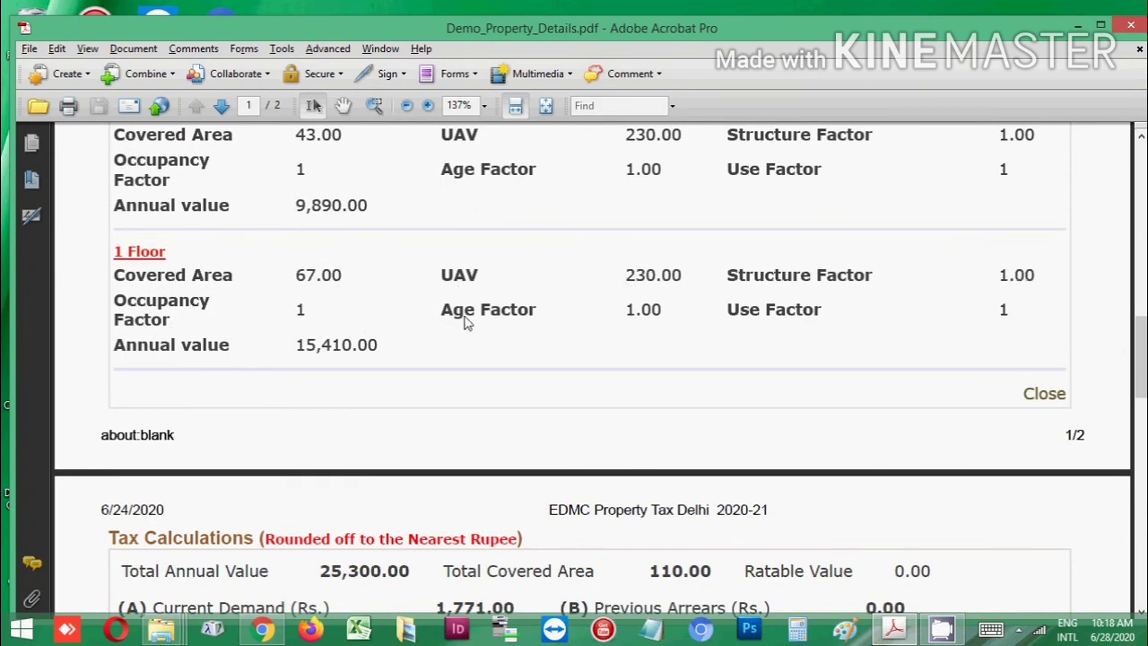
{"action": "scroll", "coordinate": [403, 350], "scroll_direction": "down", "scroll_amount": 1}
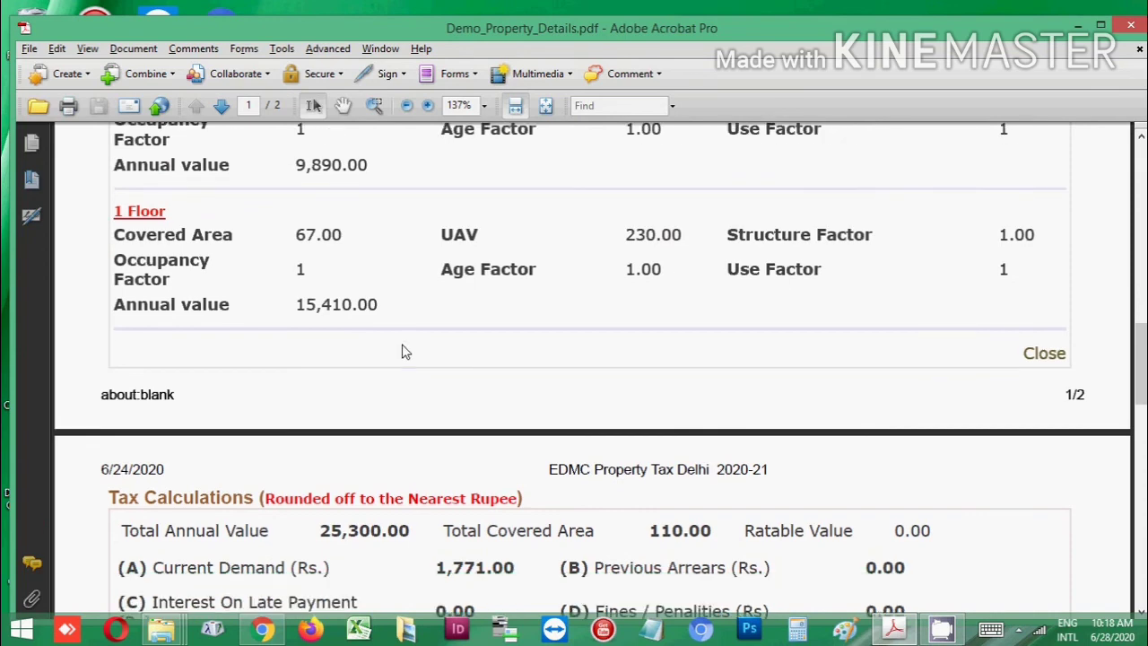
{"action": "scroll", "coordinate": [375, 334], "scroll_direction": "down", "scroll_amount": 6}
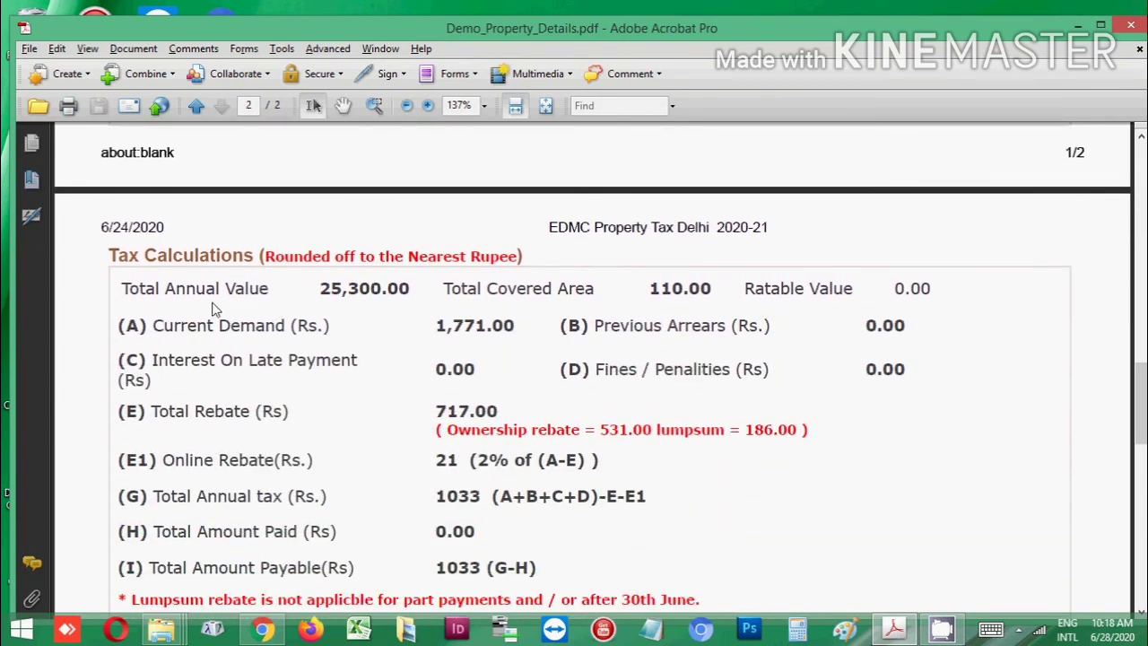
Scroll through page 2's Tax Calculations: demand 1,771.00, rebate 717.00, annual tax 1033
{"action": "scroll", "coordinate": [217, 311], "scroll_direction": "down", "scroll_amount": 2}
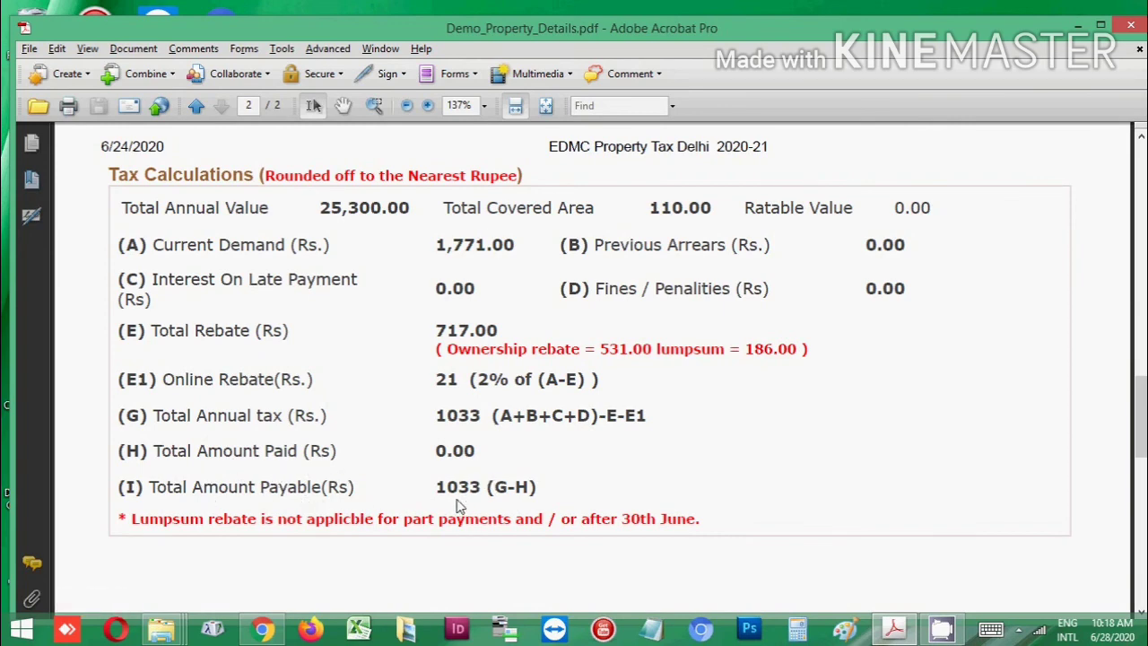
{"action": "scroll", "coordinate": [516, 504], "scroll_direction": "down", "scroll_amount": 2}
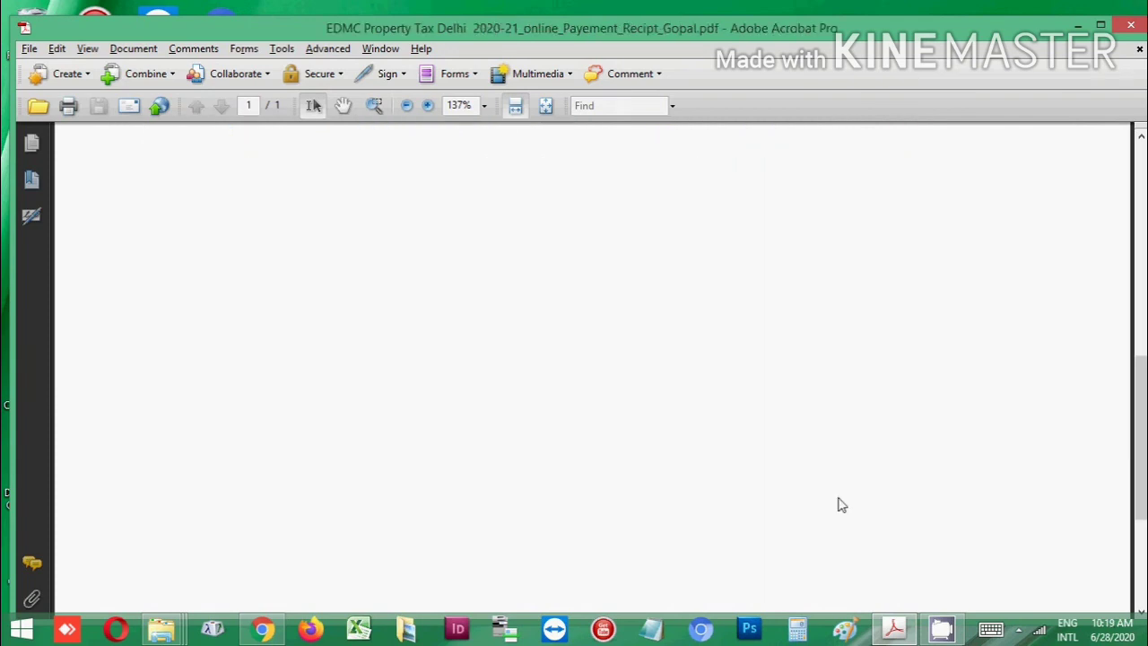
{"action": "scroll", "coordinate": [839, 484], "scroll_direction": "up", "scroll_amount": 3}
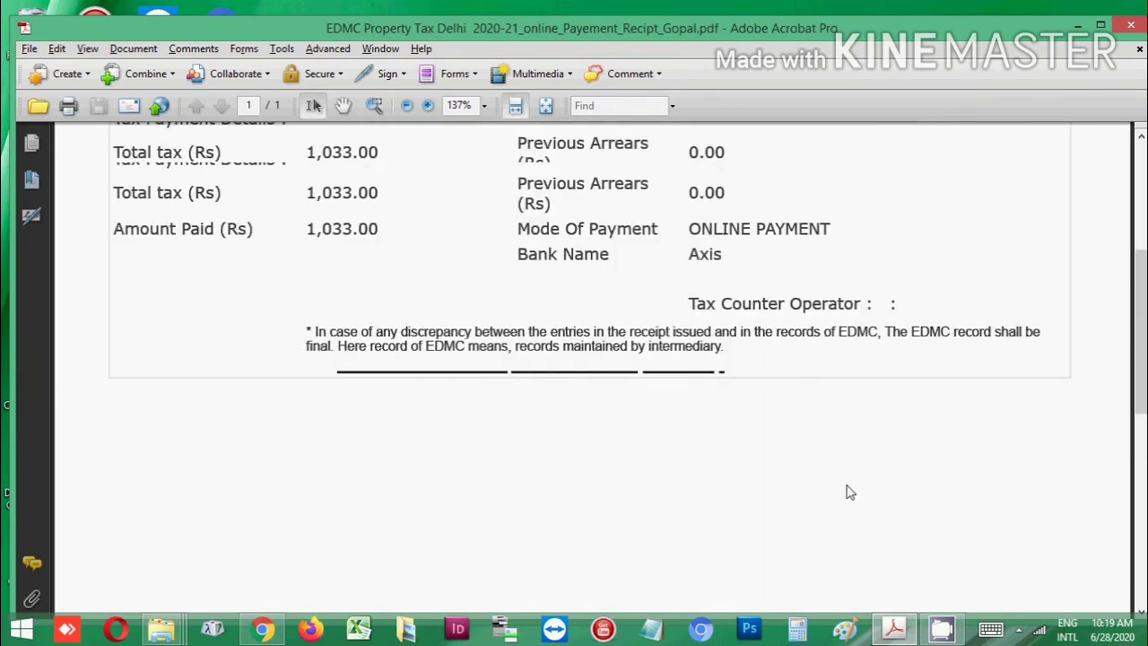
{"action": "scroll", "coordinate": [825, 459], "scroll_direction": "up", "scroll_amount": 3}
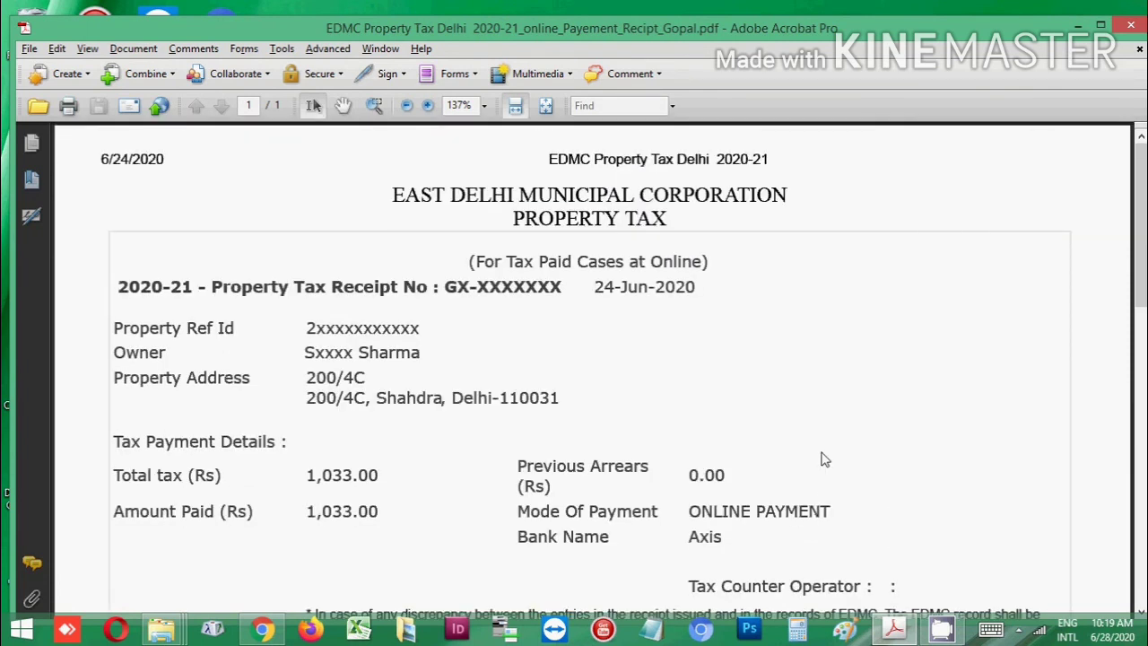
{"action": "scroll", "coordinate": [825, 460], "scroll_direction": "down", "scroll_amount": 1}
{"action": "scroll", "coordinate": [825, 459], "scroll_direction": "up", "scroll_amount": 1}
{"action": "scroll", "coordinate": [650, 286], "scroll_direction": "down", "scroll_amount": 1}
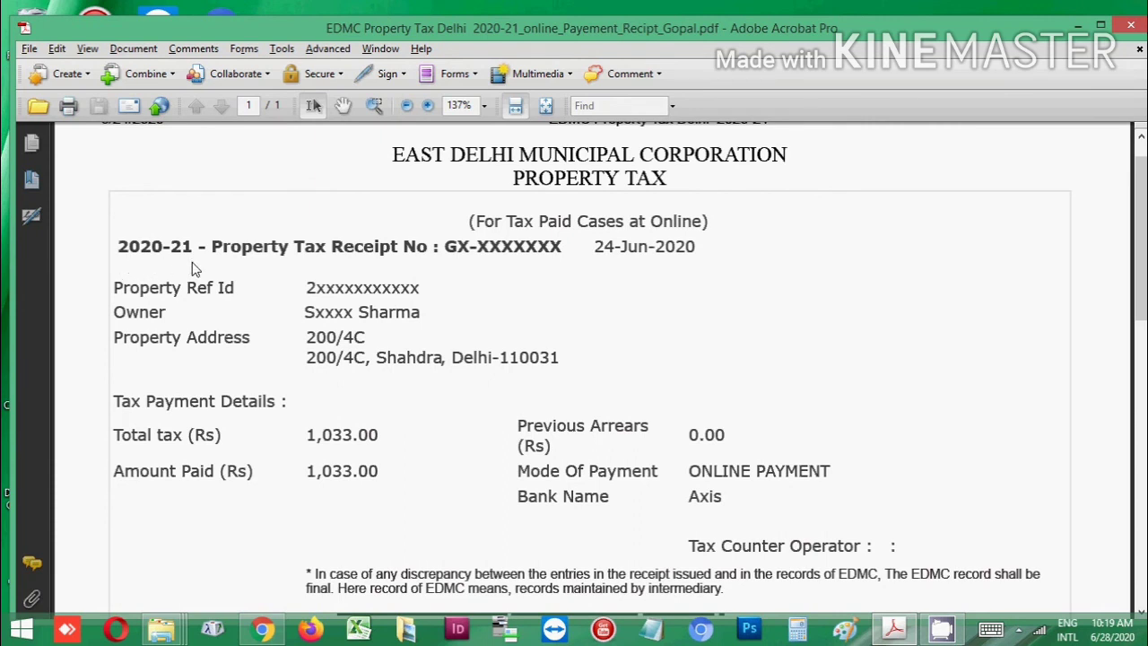
{"action": "scroll", "coordinate": [570, 259], "scroll_direction": "down", "scroll_amount": 1}
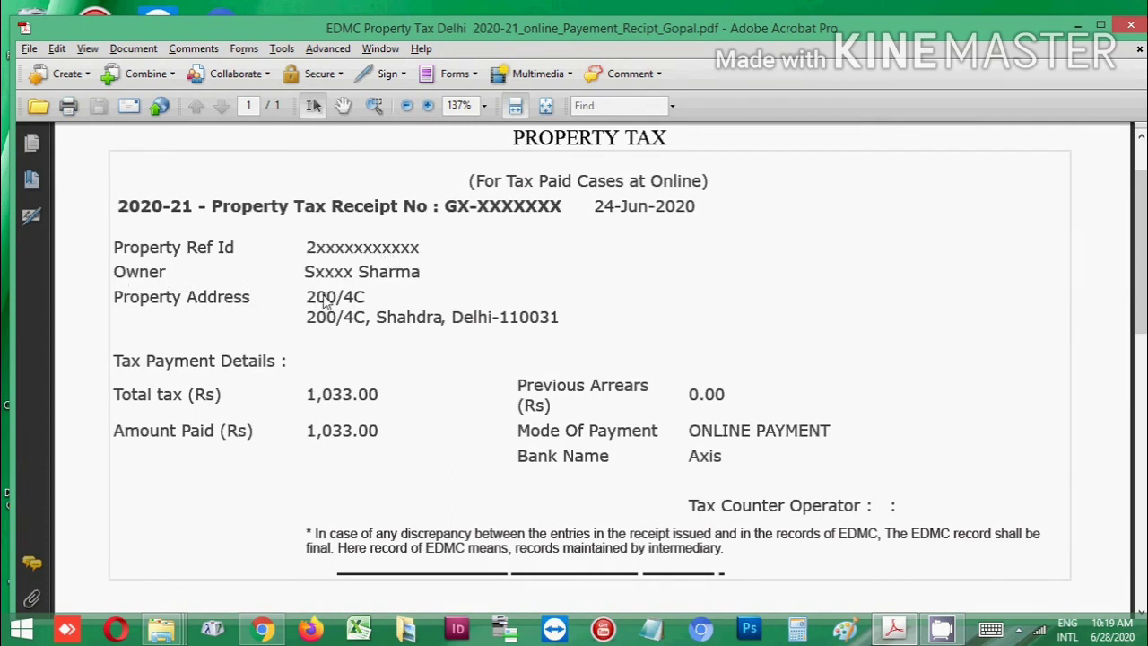
{"action": "scroll", "coordinate": [329, 336], "scroll_direction": "down", "scroll_amount": 1}
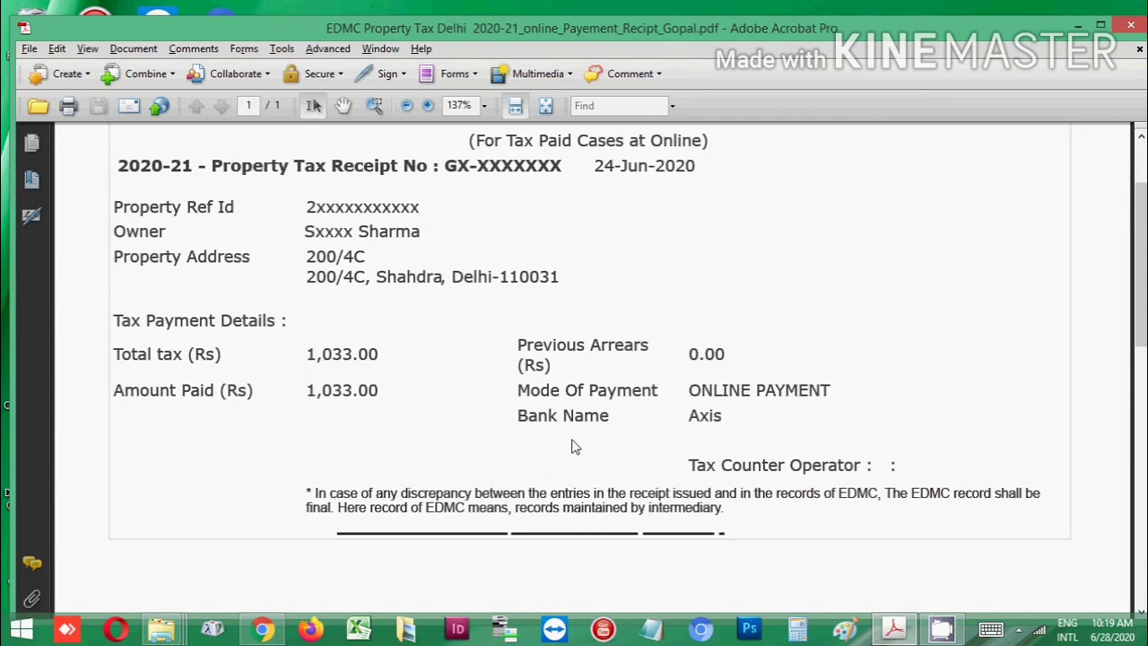
{"action": "scroll", "coordinate": [574, 437], "scroll_direction": "down", "scroll_amount": 1}
{"action": "scroll", "coordinate": [571, 446], "scroll_direction": "up", "scroll_amount": 2}
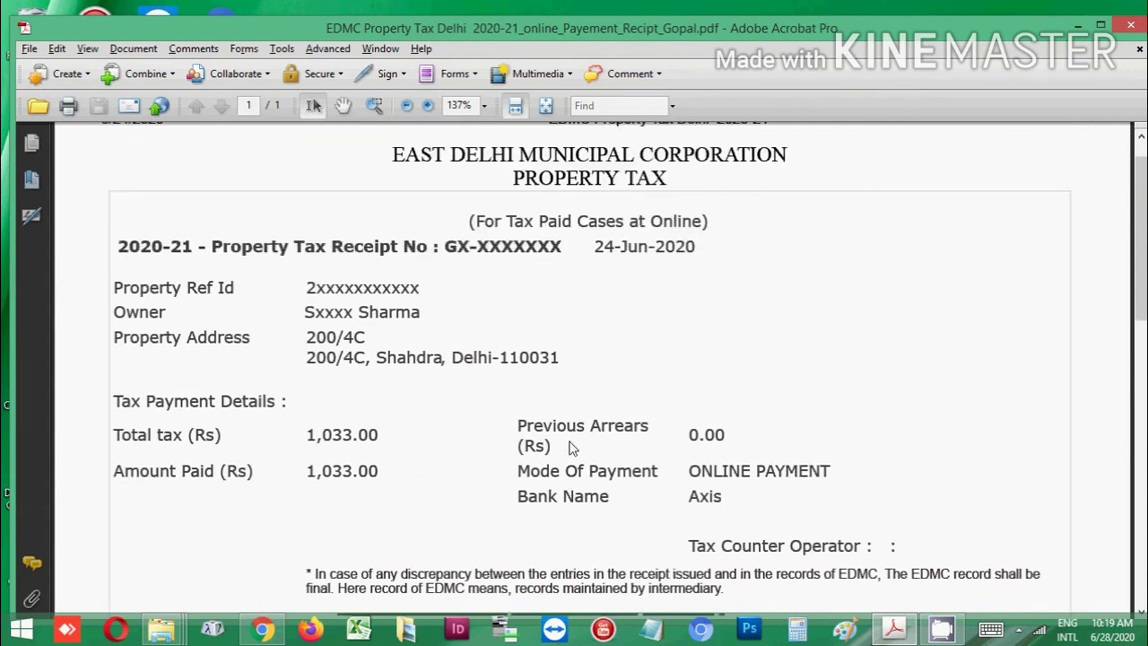